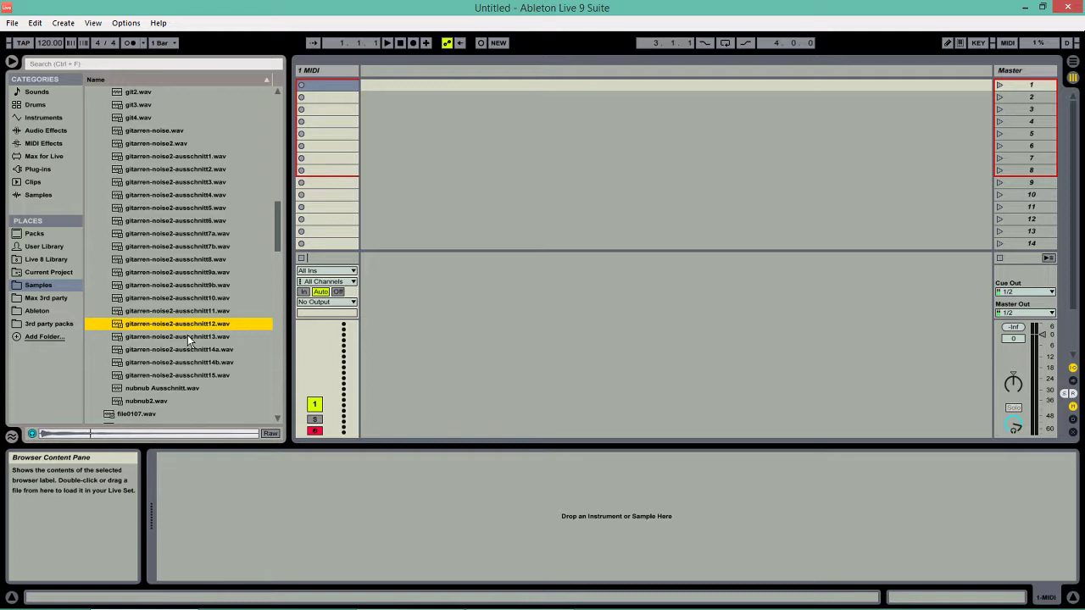
Load the Granulator II instrument on the MIDI track and fill it with the sample gitarren-noise2-ausschnitt13.wav.
{"action": "left_click", "coordinate": [187, 336]}
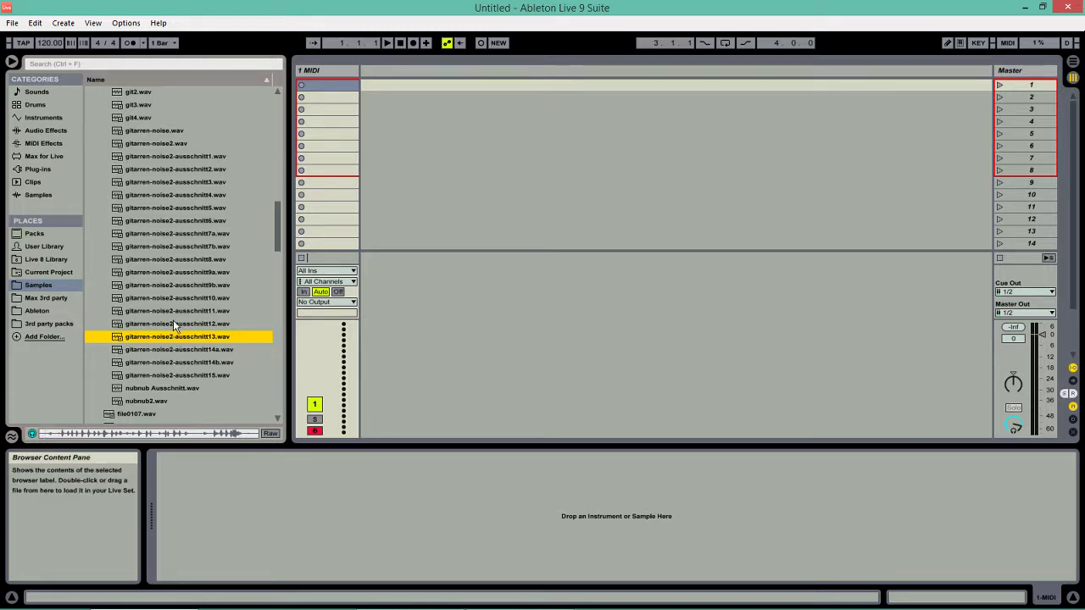
{"action": "left_click", "coordinate": [46, 156]}
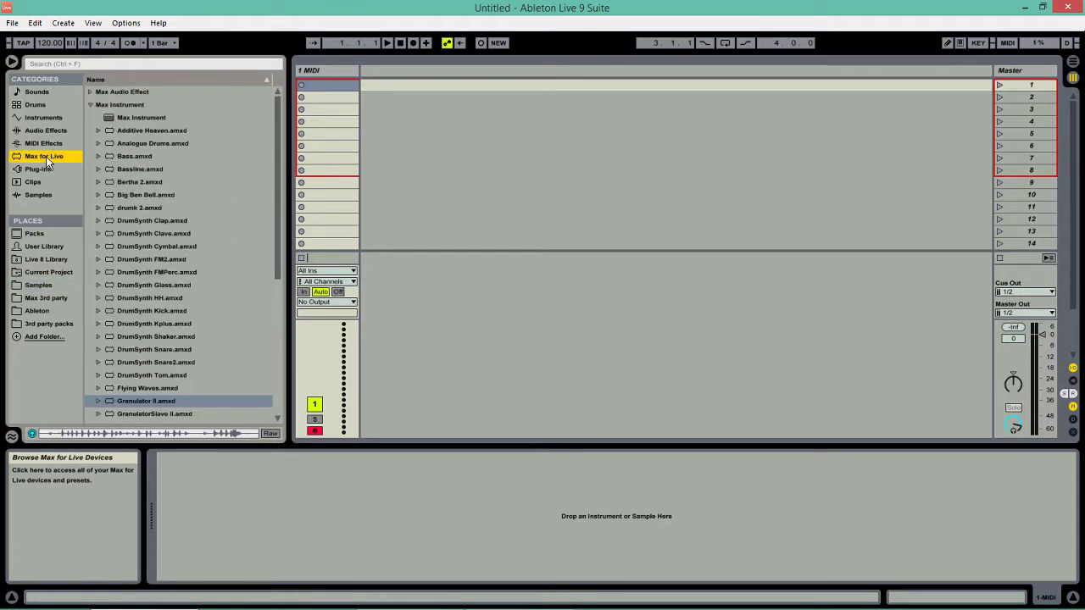
{"action": "left_click", "coordinate": [154, 401]}
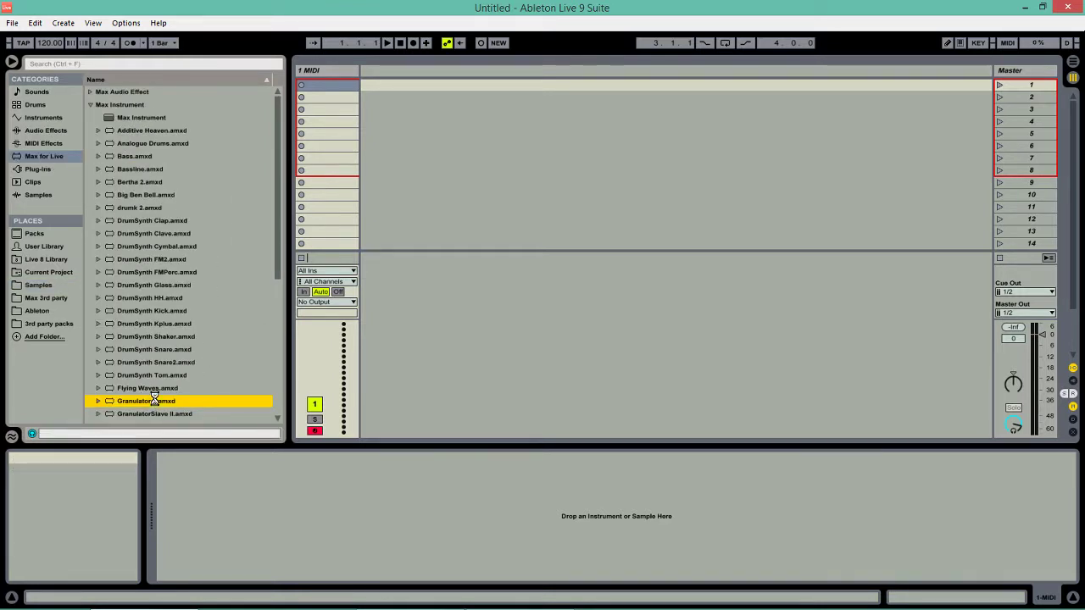
{"action": "left_click", "coordinate": [40, 283]}
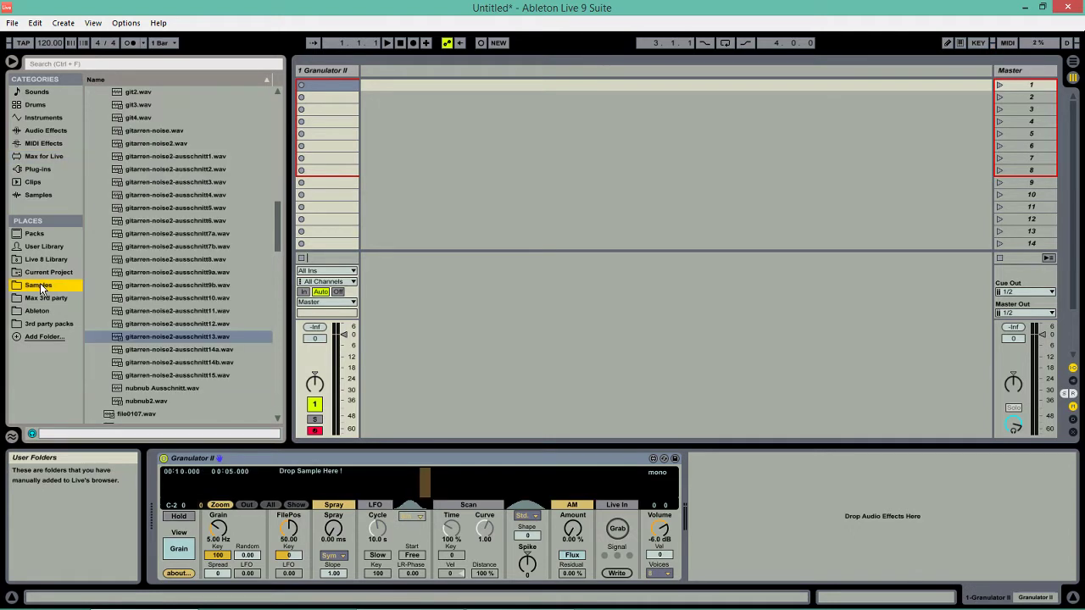
{"action": "left_click_drag", "start_coordinate": [169, 336], "coordinate": [339, 477]}
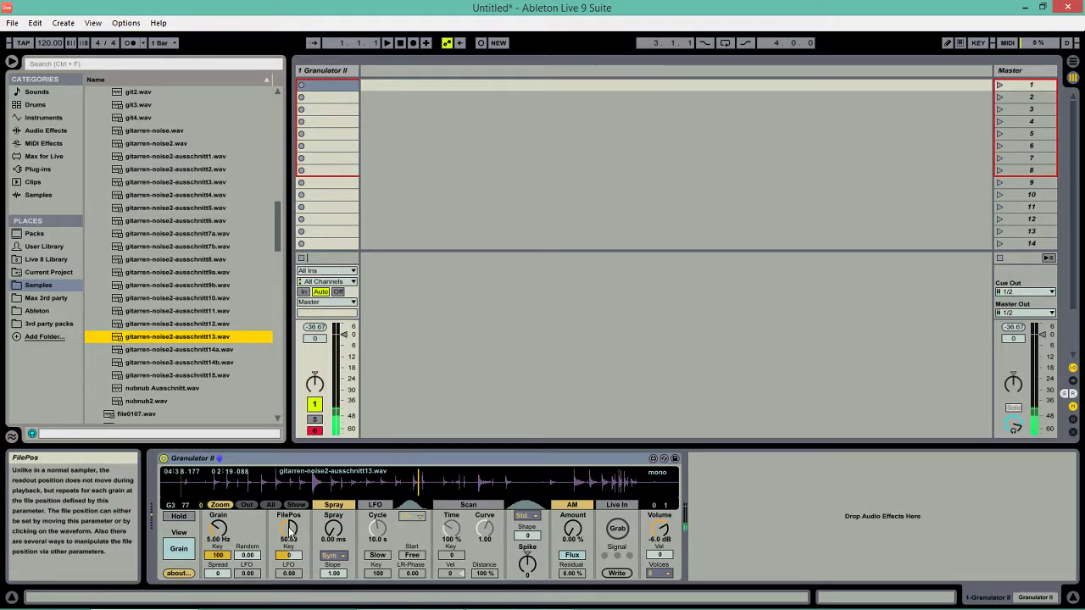
Set the Granulator's file position to 49.21 and its Spray to 758 ms with a slope of 4.53.
{"action": "left_click", "coordinate": [289, 530]}
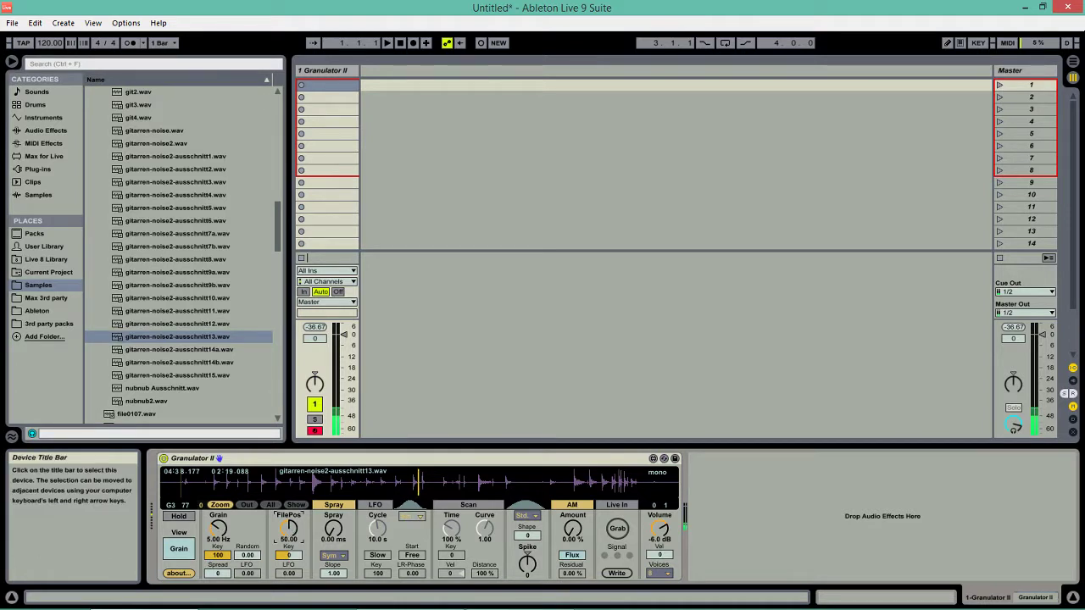
{"action": "left_click_drag", "start_coordinate": [289, 530], "coordinate": [290, 532]}
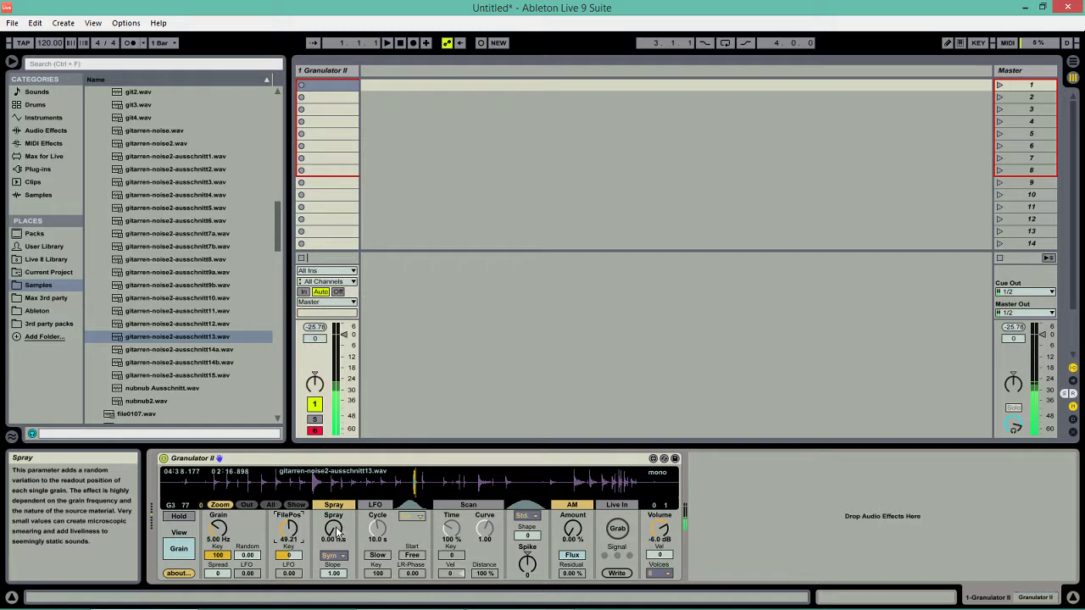
{"action": "mouse_move", "coordinate": [333, 529]}
{"action": "left_mouse_down"}
{"action": "mouse_move", "coordinate": [333, 509]}
{"action": "mouse_move", "coordinate": [333, 536]}
{"action": "left_mouse_up"}
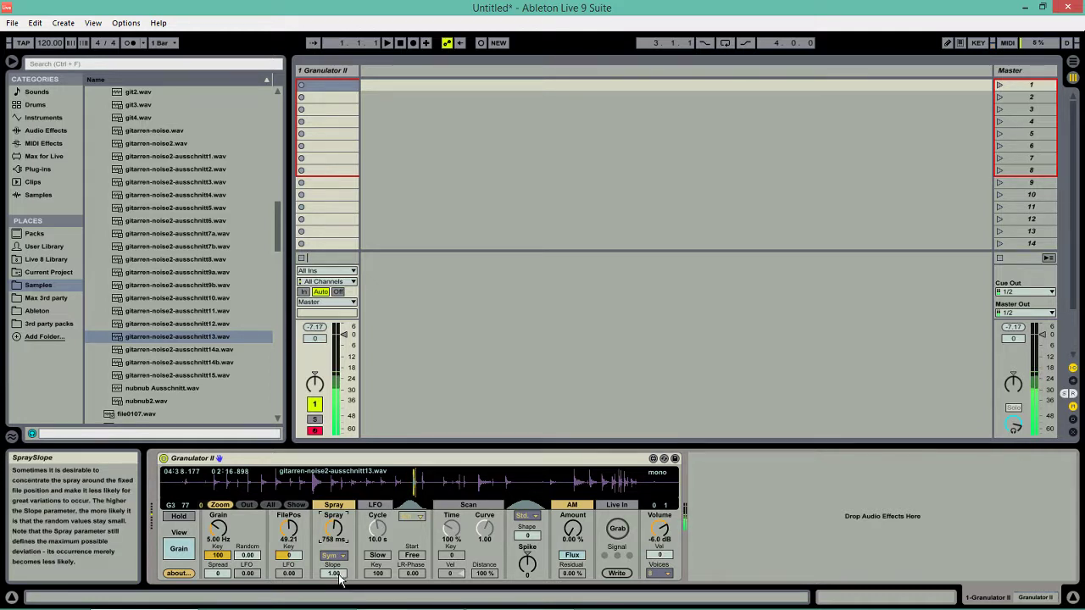
{"action": "left_click_drag", "start_coordinate": [339, 576], "coordinate": [340, 575]}
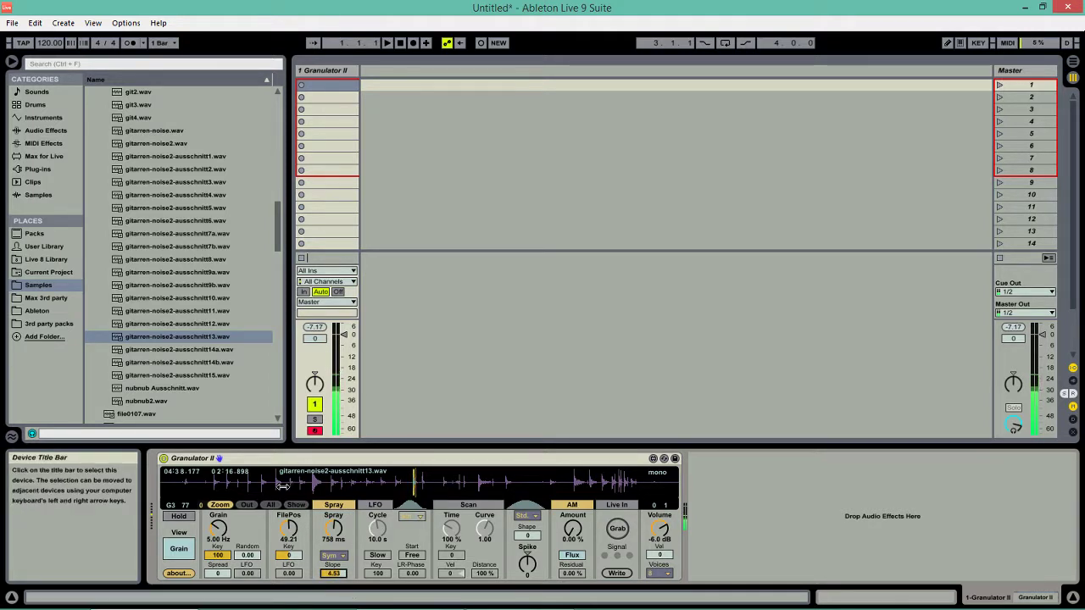
Move the file position to 29.53 and set the grain rate to 1.89 Hz with a Random amount of 0.06.
{"action": "left_click_drag", "start_coordinate": [288, 529], "coordinate": [288, 551]}
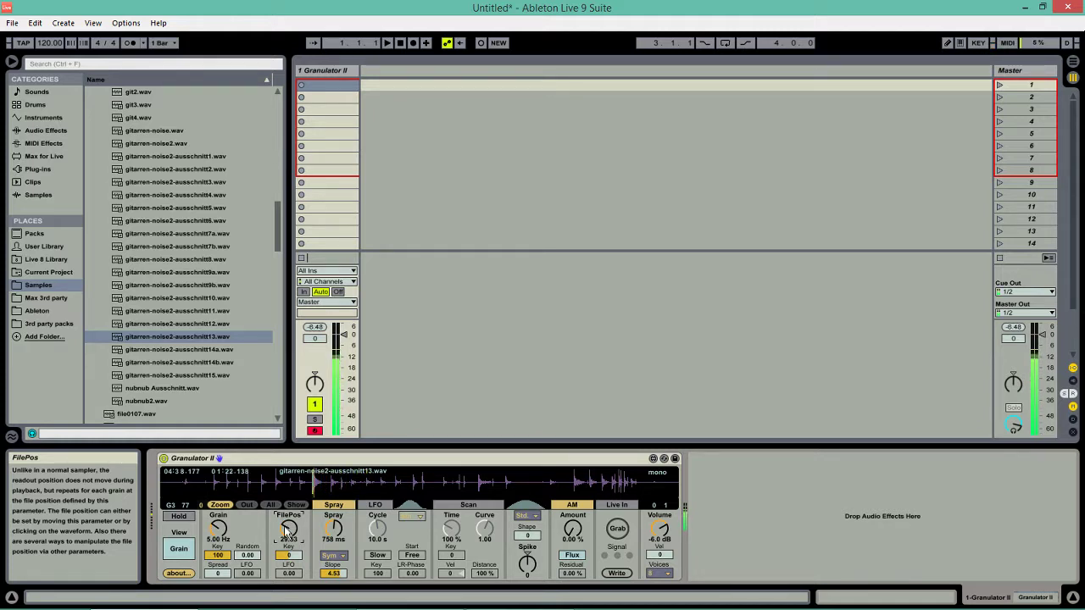
{"action": "left_click_drag", "start_coordinate": [218, 527], "coordinate": [217, 538]}
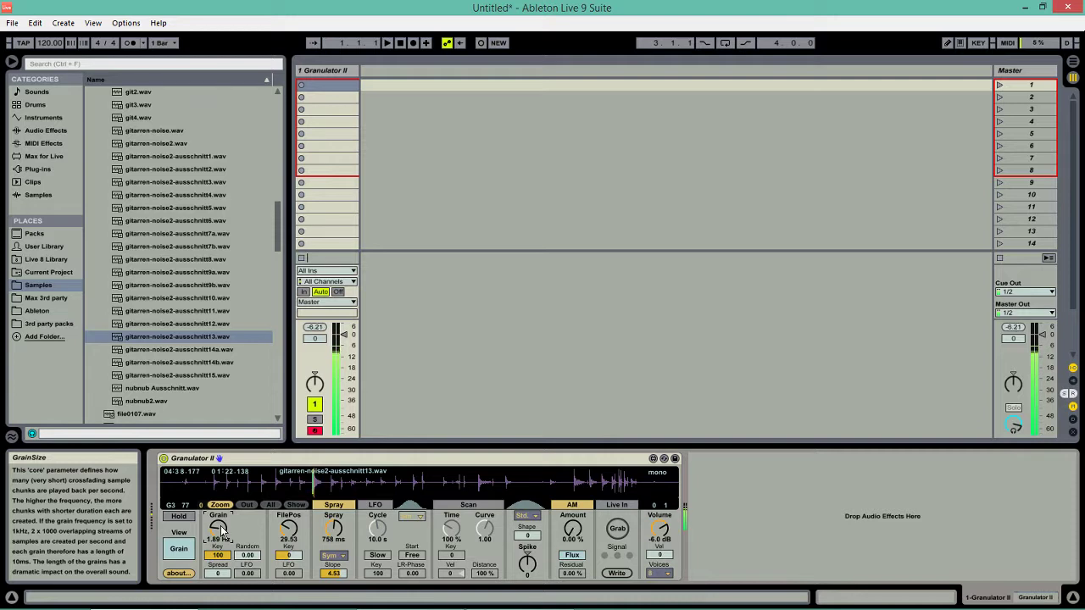
{"action": "left_click_drag", "start_coordinate": [248, 556], "coordinate": [247, 549]}
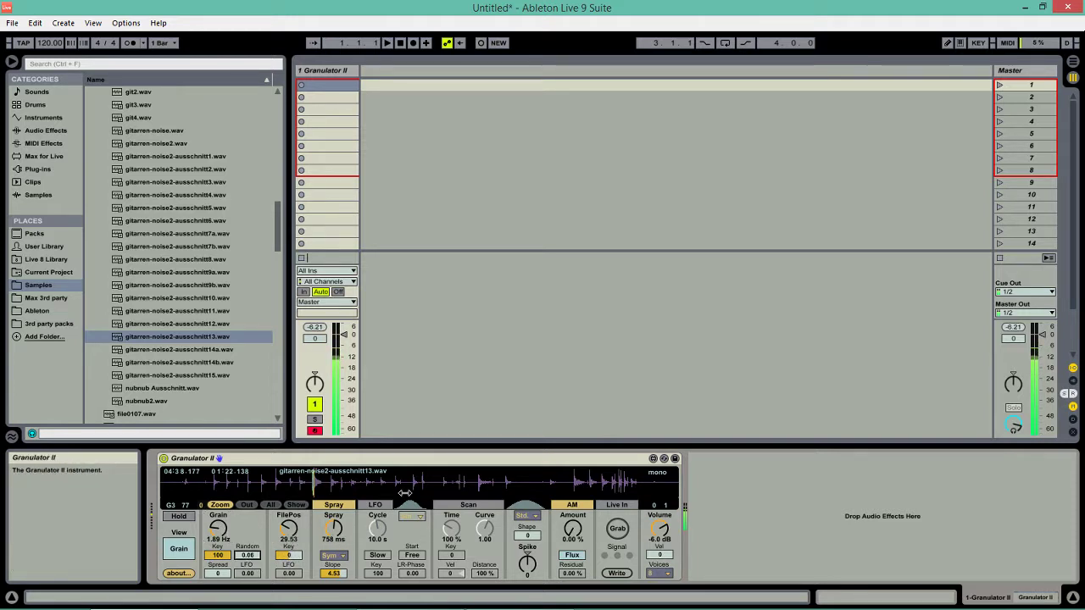
Enable the Granulator's LFO and set its modulation of the file position to 5.96.
{"action": "left_click", "coordinate": [379, 506]}
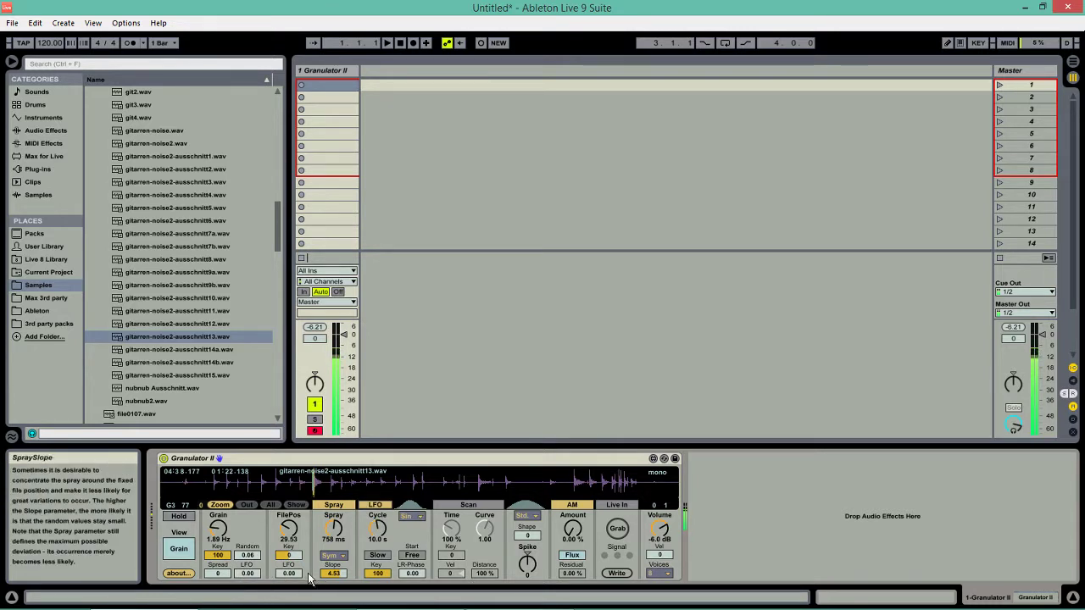
{"action": "left_click_drag", "start_coordinate": [289, 574], "coordinate": [289, 568]}
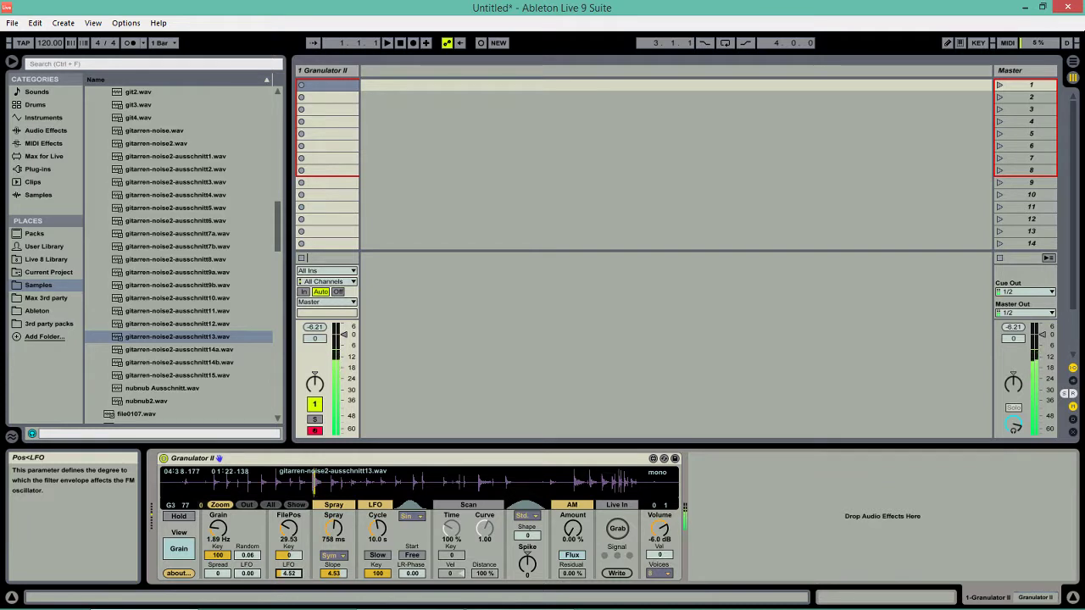
{"action": "left_click_drag", "start_coordinate": [289, 574], "coordinate": [289, 564]}
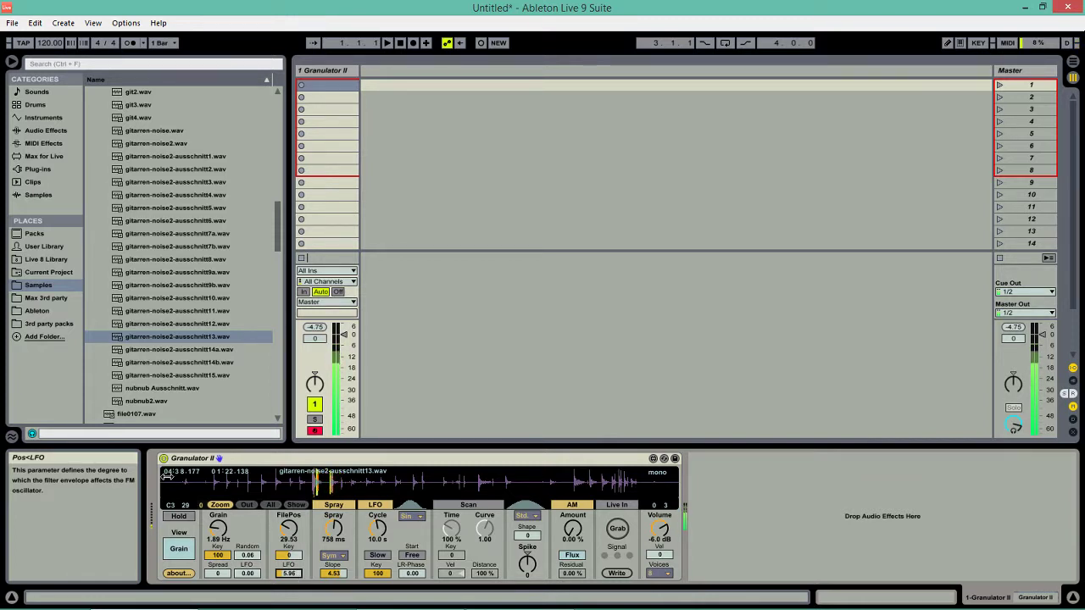
Add a Ping Pong Delay after the Granulator with 75 % feedback, 36 % dry/wet and a beat division of 6.
{"action": "left_click", "coordinate": [57, 129]}
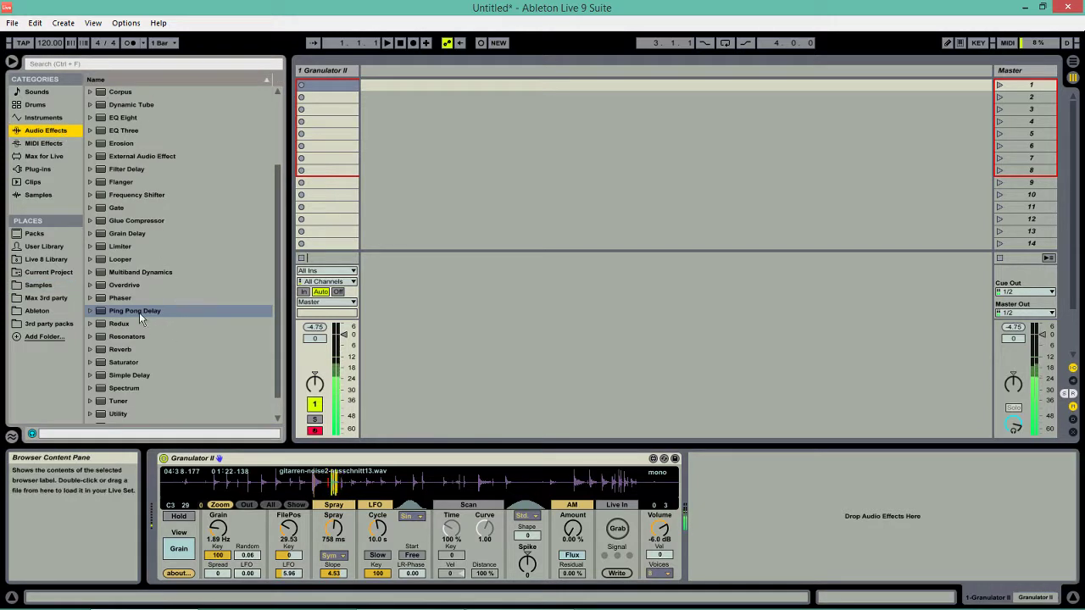
{"action": "left_click_drag", "start_coordinate": [143, 309], "coordinate": [766, 522]}
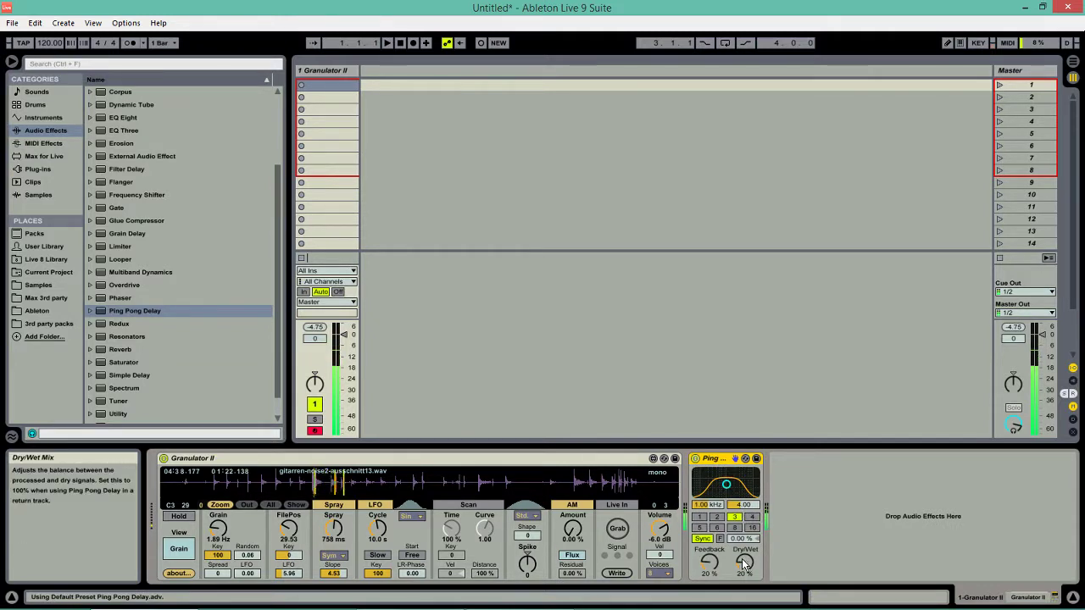
{"action": "left_click_drag", "start_coordinate": [709, 564], "coordinate": [746, 552]}
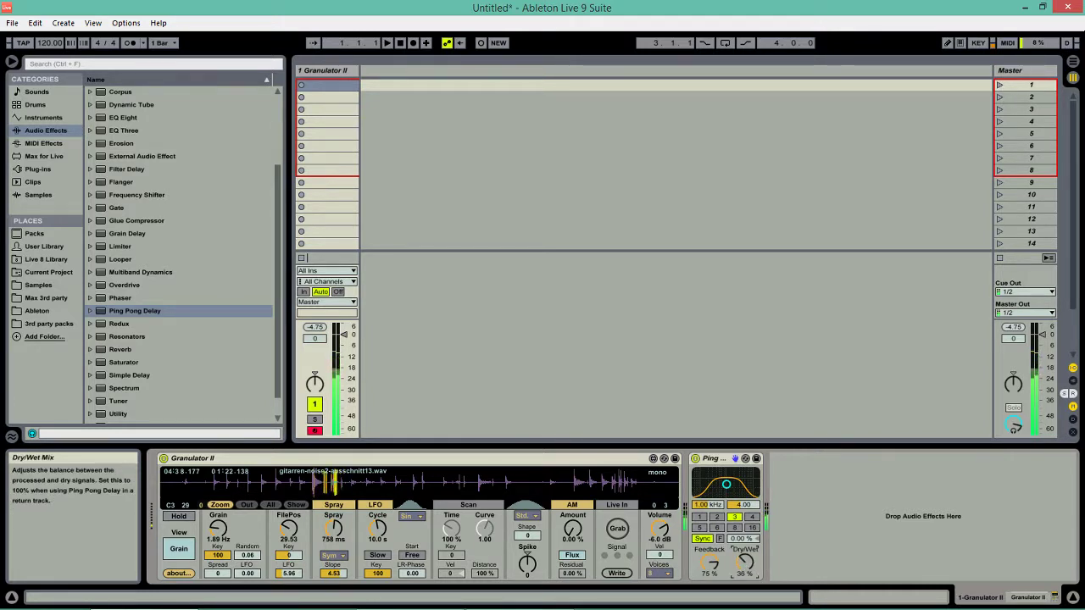
{"action": "left_click", "coordinate": [718, 528]}
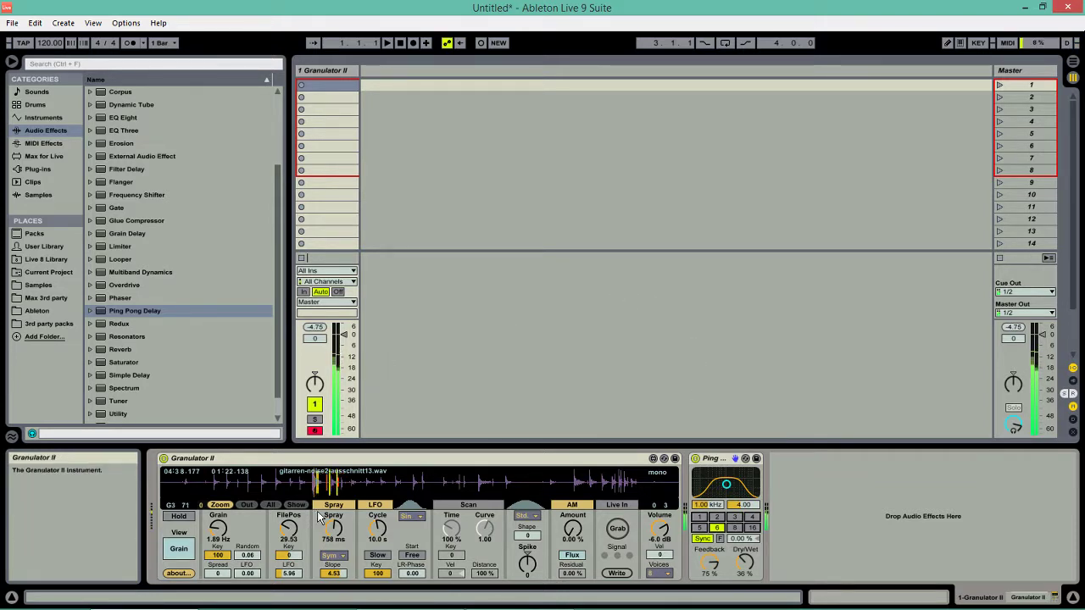
Reduce the Spray to 171 ms and set the LFO's LR-Phase to 15.09.
{"action": "left_click_drag", "start_coordinate": [335, 529], "coordinate": [335, 530]}
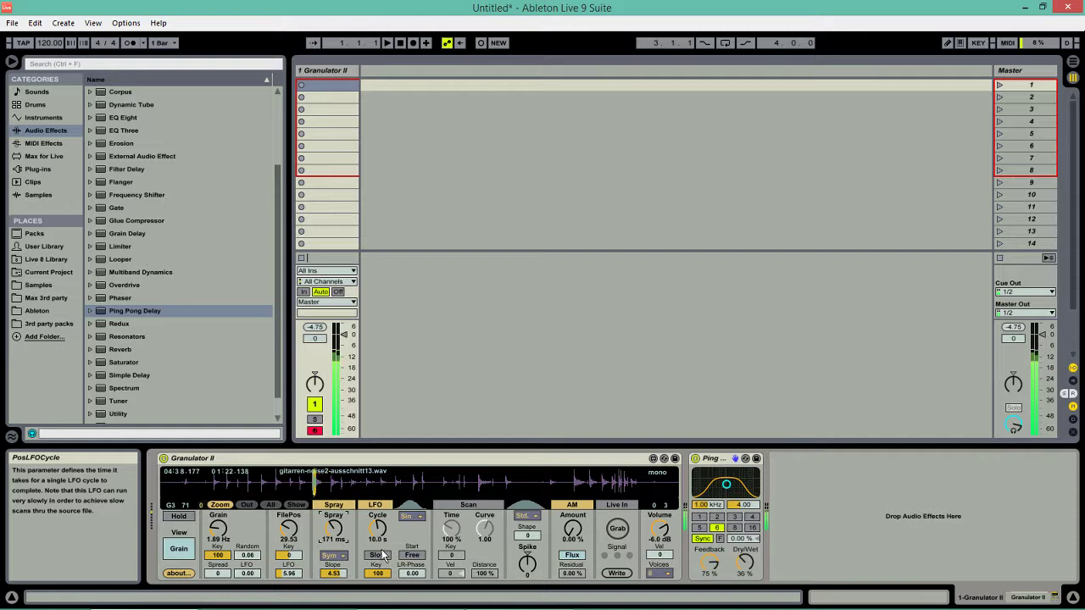
{"action": "left_click_drag", "start_coordinate": [422, 578], "coordinate": [417, 555]}
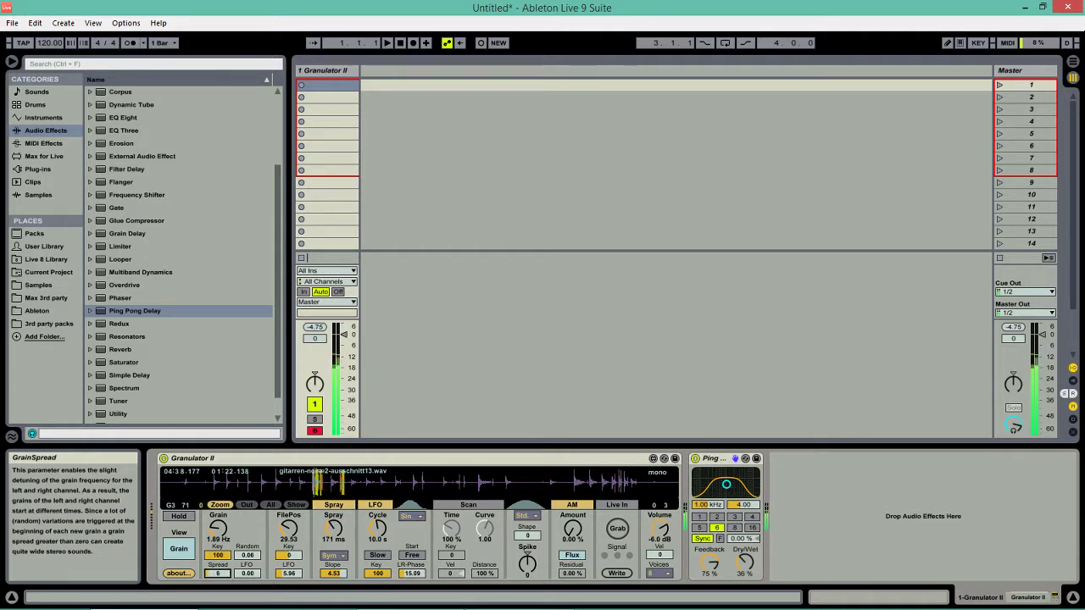
Set grain Spread to 6, grain LFO to 1.22, file position LFO to 14.28 and the grain rate to 1.05 Hz.
{"action": "left_click_drag", "start_coordinate": [217, 574], "coordinate": [290, 565]}
{"action": "left_click", "coordinate": [297, 572]}
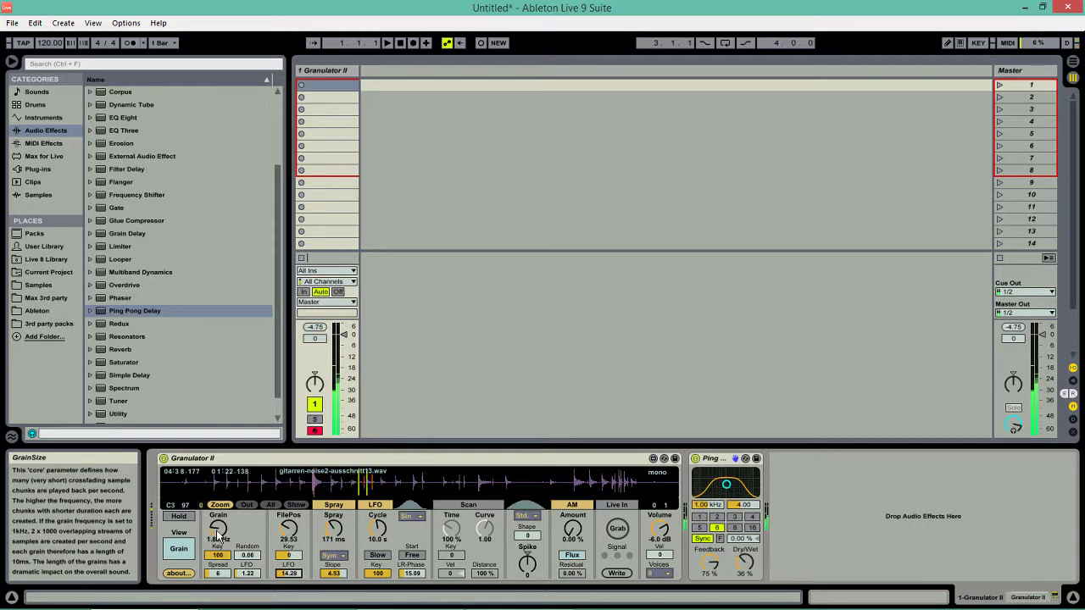
{"action": "left_click_drag", "start_coordinate": [218, 530], "coordinate": [218, 542]}
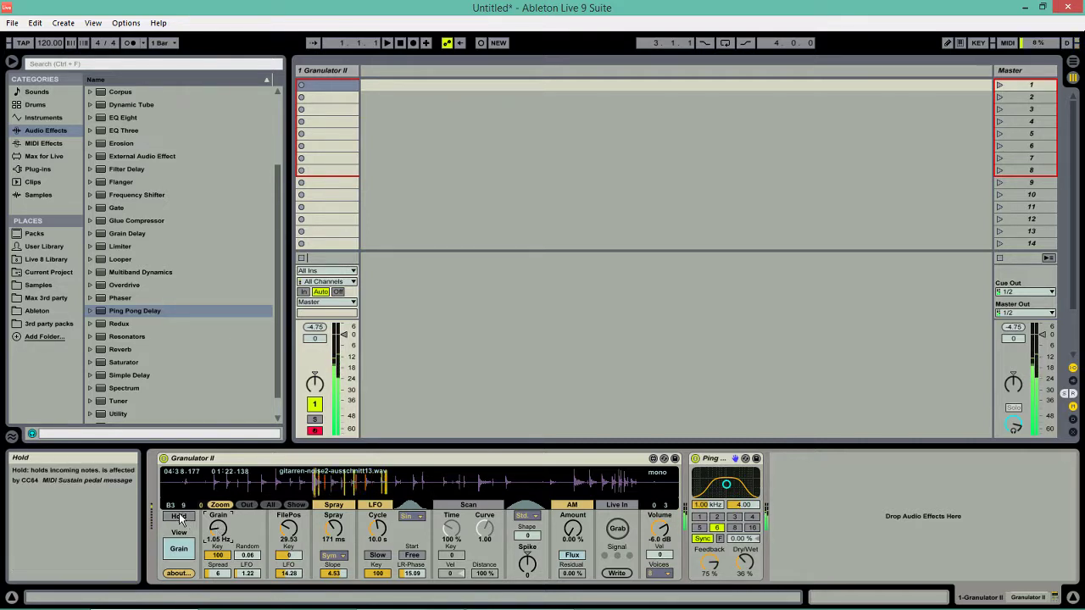
Hold the incoming notes, raise the Spray to 947 ms and increase the Ping Pong Delay's feedback to 86 %.
{"action": "left_click", "coordinate": [178, 517]}
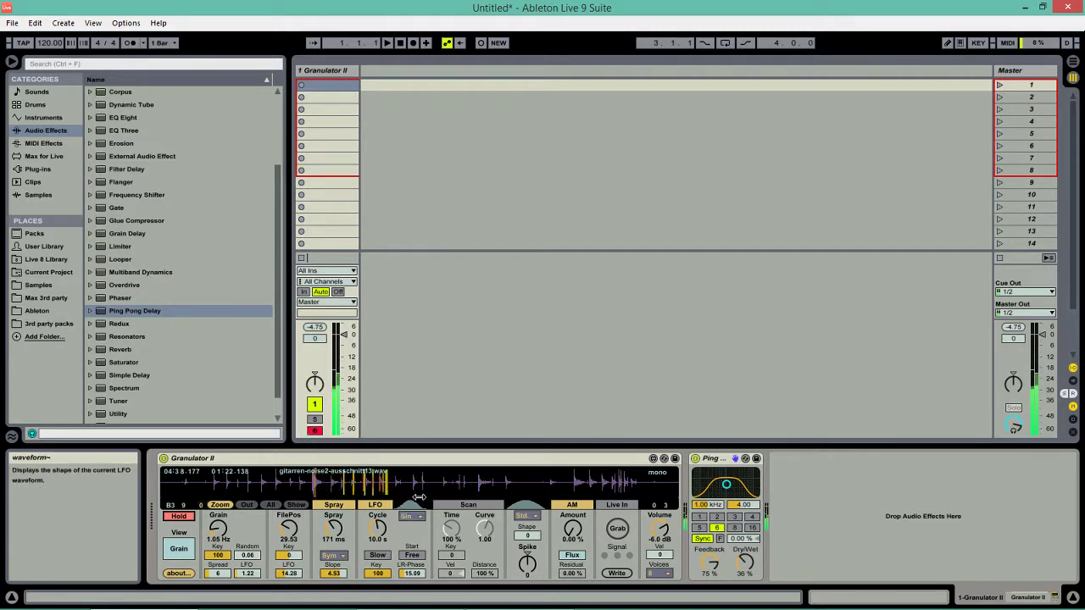
{"action": "left_click_drag", "start_coordinate": [333, 527], "coordinate": [333, 517]}
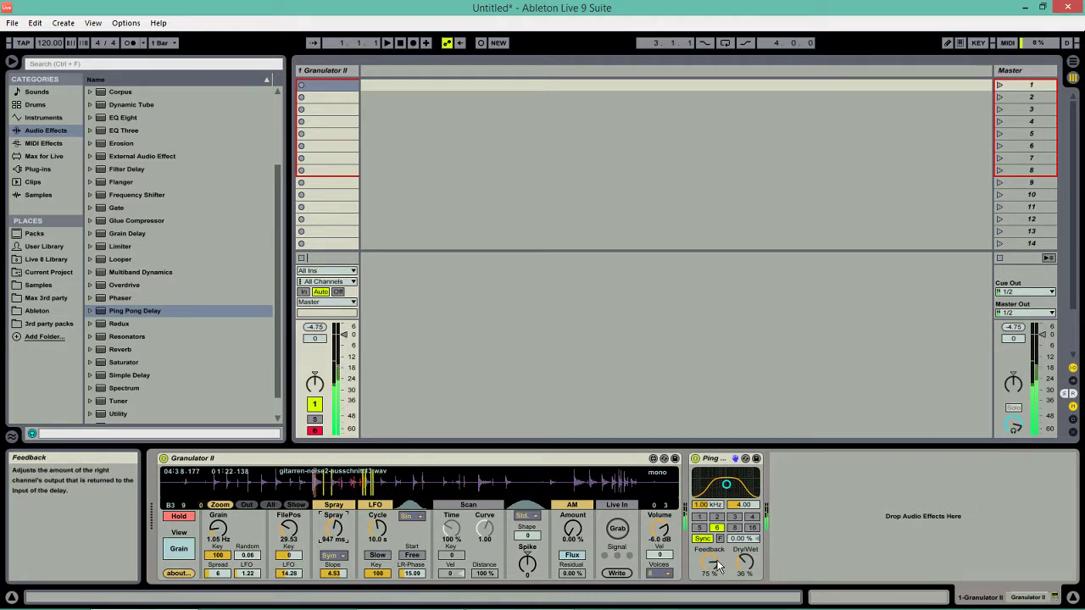
{"action": "left_click_drag", "start_coordinate": [713, 570], "coordinate": [712, 555]}
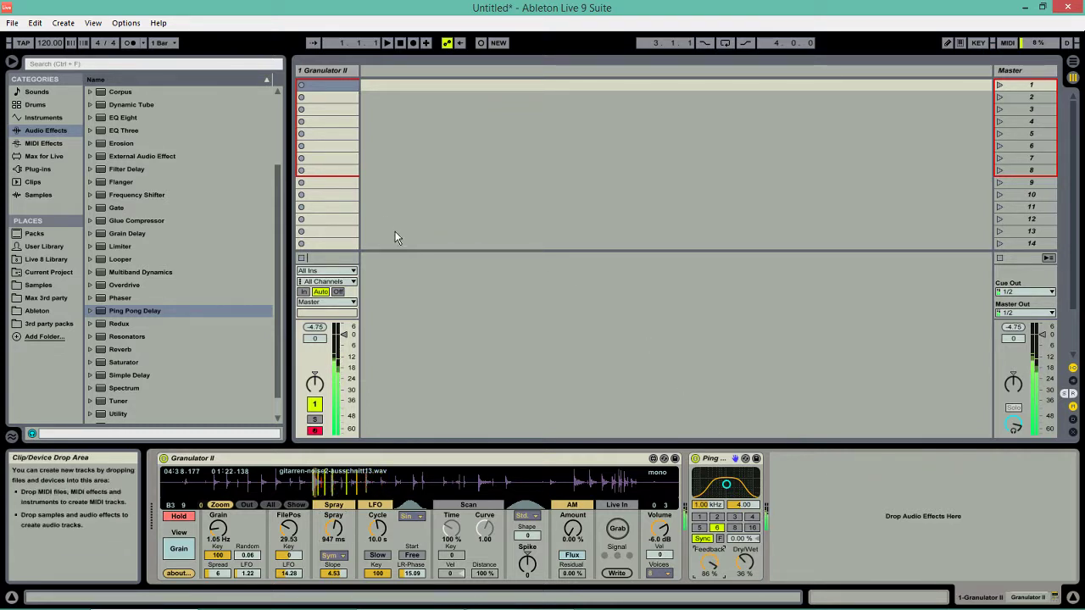
Enable the Granulator's FM section with an FM amount of 2.68 and switch off Filter B.
{"action": "left_click", "coordinate": [178, 550]}
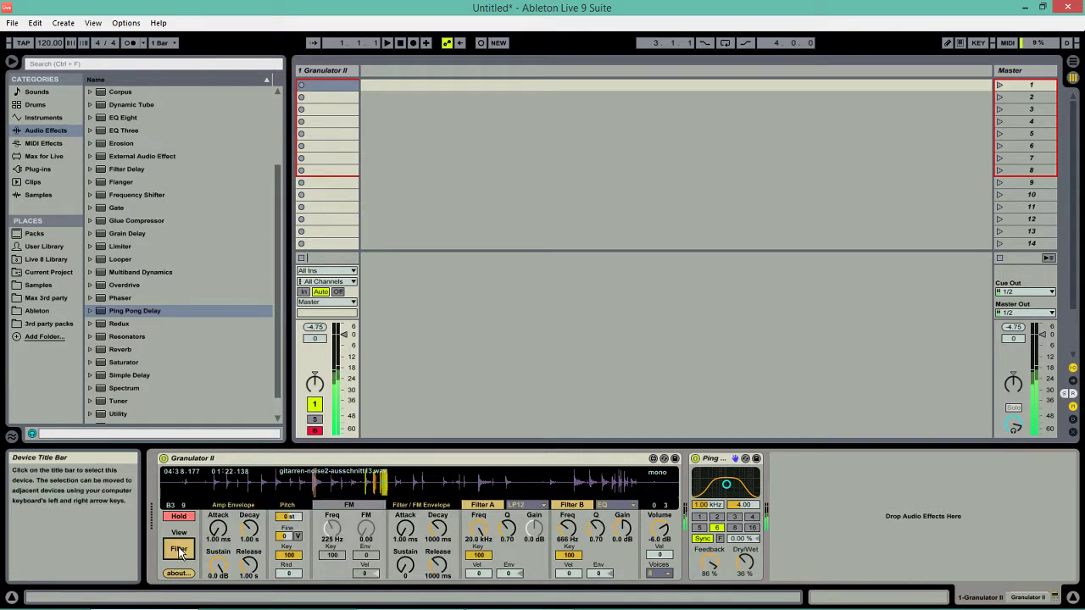
{"action": "left_click", "coordinate": [363, 503]}
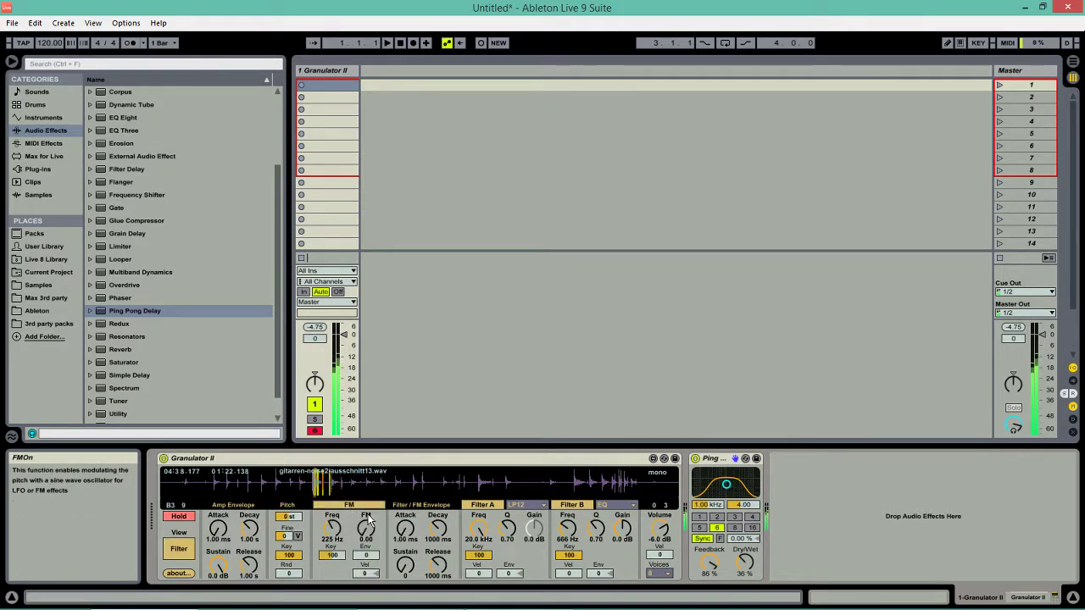
{"action": "left_click_drag", "start_coordinate": [371, 532], "coordinate": [371, 467]}
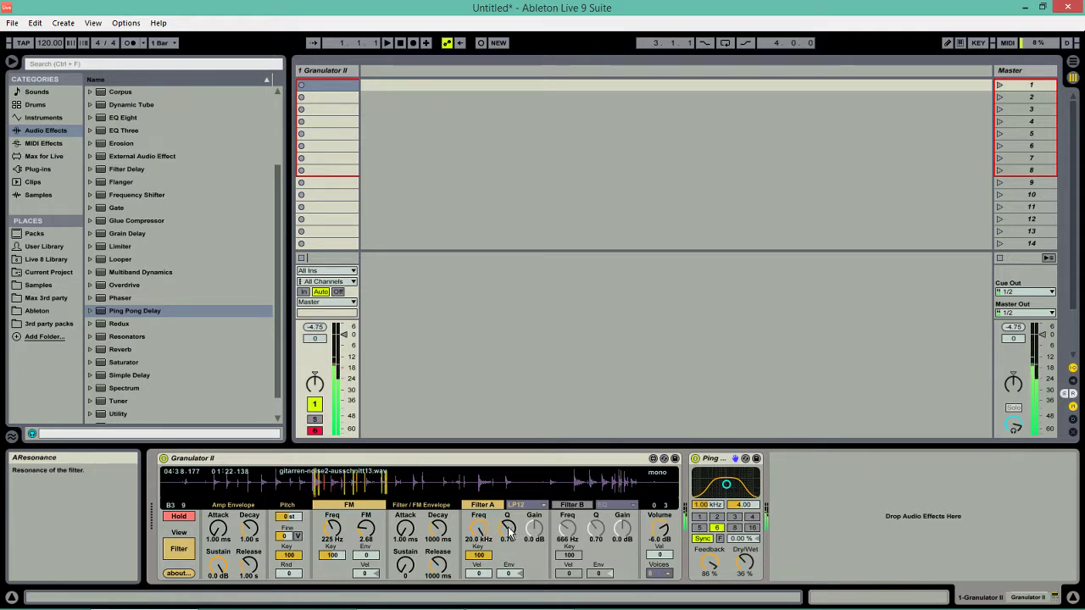
Set Filter A to 1.17 kHz with a Q of 1.62 and raise the FM amount to 5.69.
{"action": "left_click_drag", "start_coordinate": [507, 528], "coordinate": [480, 529]}
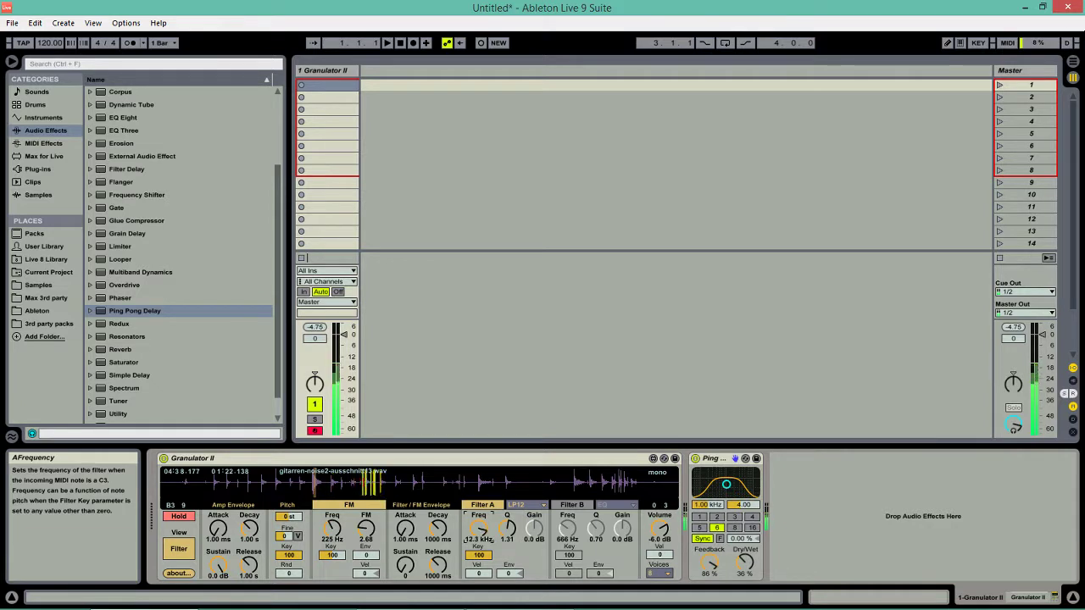
{"action": "left_click_drag", "start_coordinate": [480, 529], "coordinate": [479, 537]}
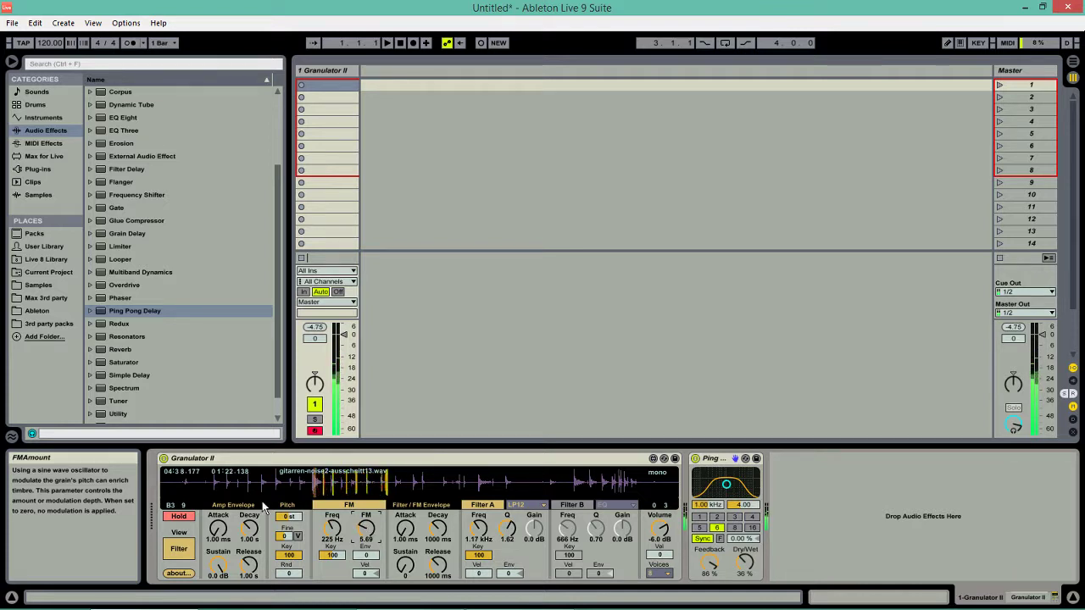
Set the grain rate to 0.77 Hz with a Random amount of 0.22 and shorten the LFO cycle to 5.75 s.
{"action": "left_click", "coordinate": [179, 551]}
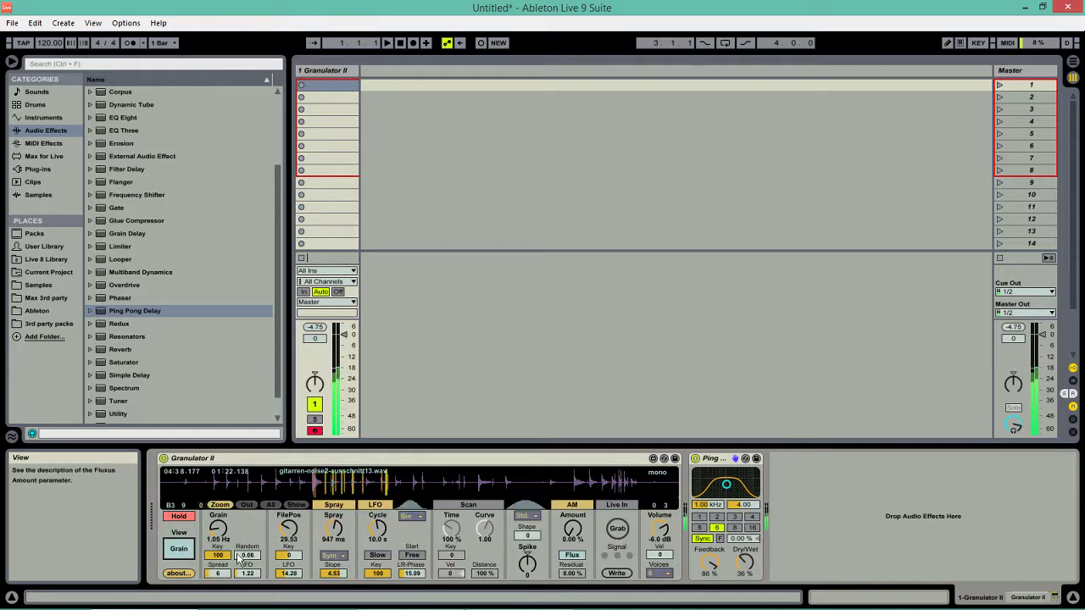
{"action": "left_click", "coordinate": [219, 529]}
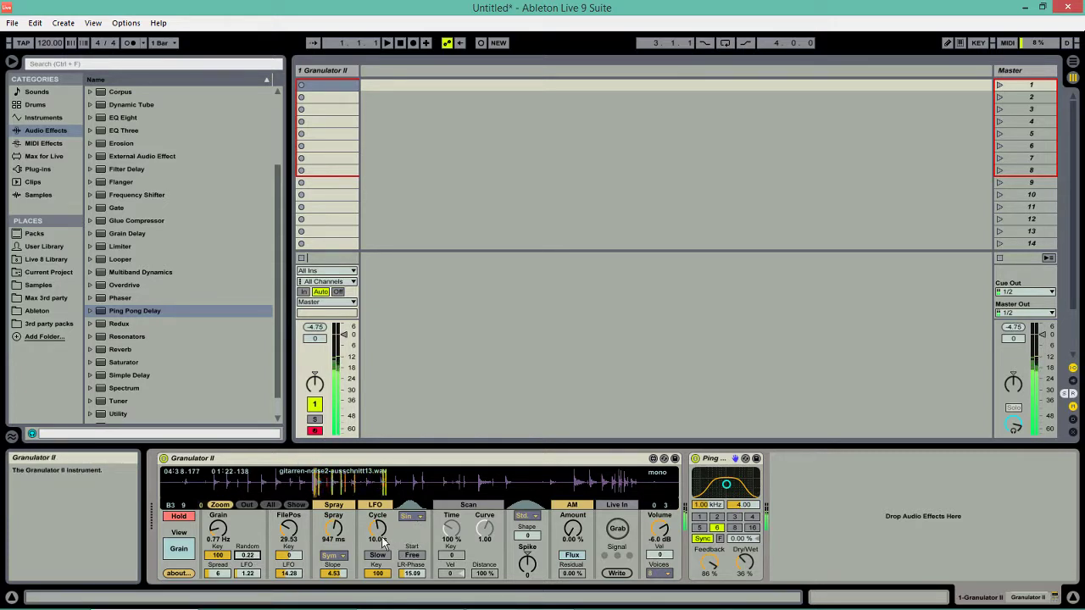
{"action": "left_click_drag", "start_coordinate": [379, 530], "coordinate": [379, 553]}
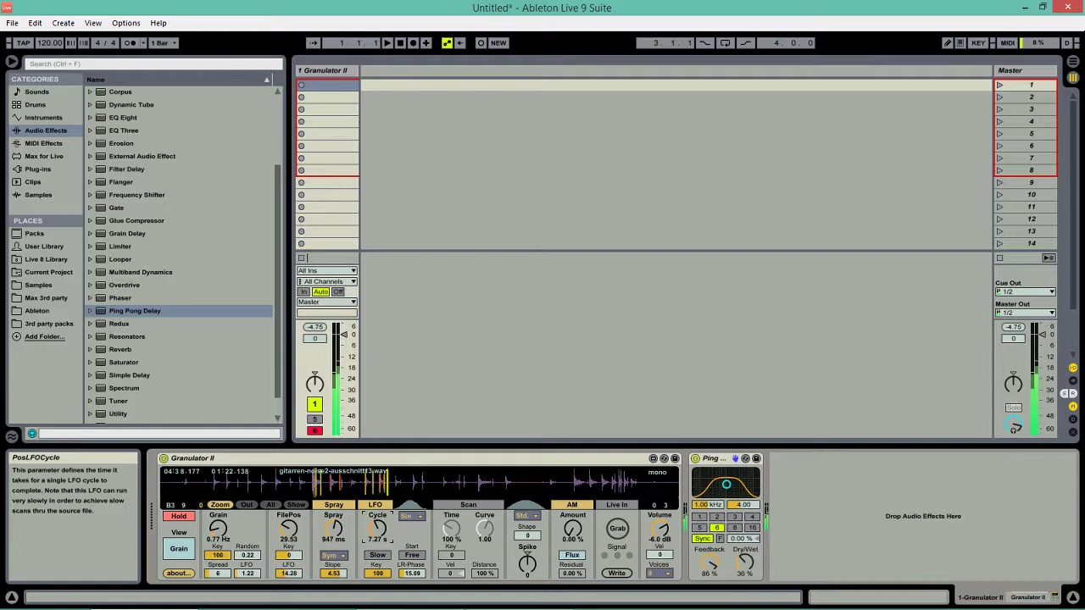
{"action": "left_click_drag", "start_coordinate": [379, 552], "coordinate": [379, 565]}
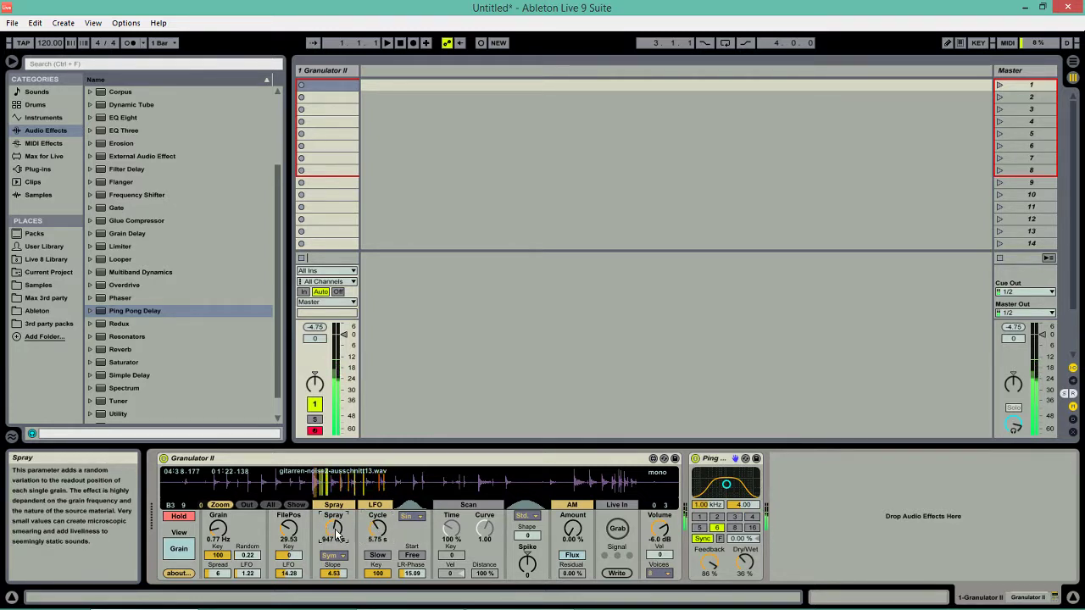
Lower the Spray to 42.0 ms, lengthen the LFO cycle to 28.7 s and set the FilePos LFO amount to 24.61.
{"action": "left_click_drag", "start_coordinate": [334, 529], "coordinate": [334, 557]}
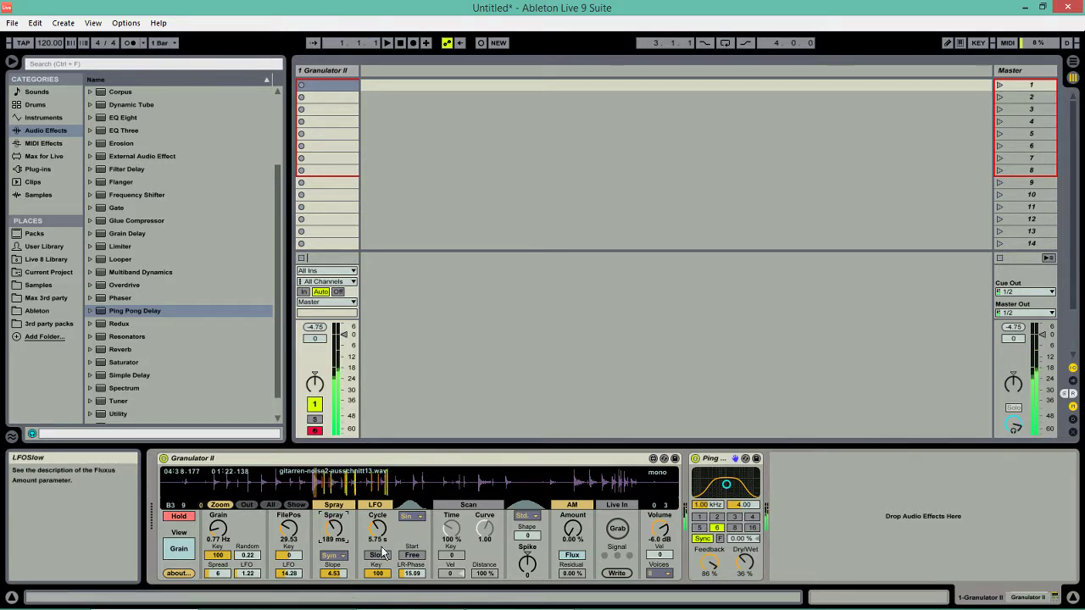
{"action": "mouse_move", "coordinate": [332, 528]}
{"action": "left_mouse_down"}
{"action": "mouse_move", "coordinate": [333, 551]}
{"action": "mouse_move", "coordinate": [377, 541]}
{"action": "left_mouse_up"}
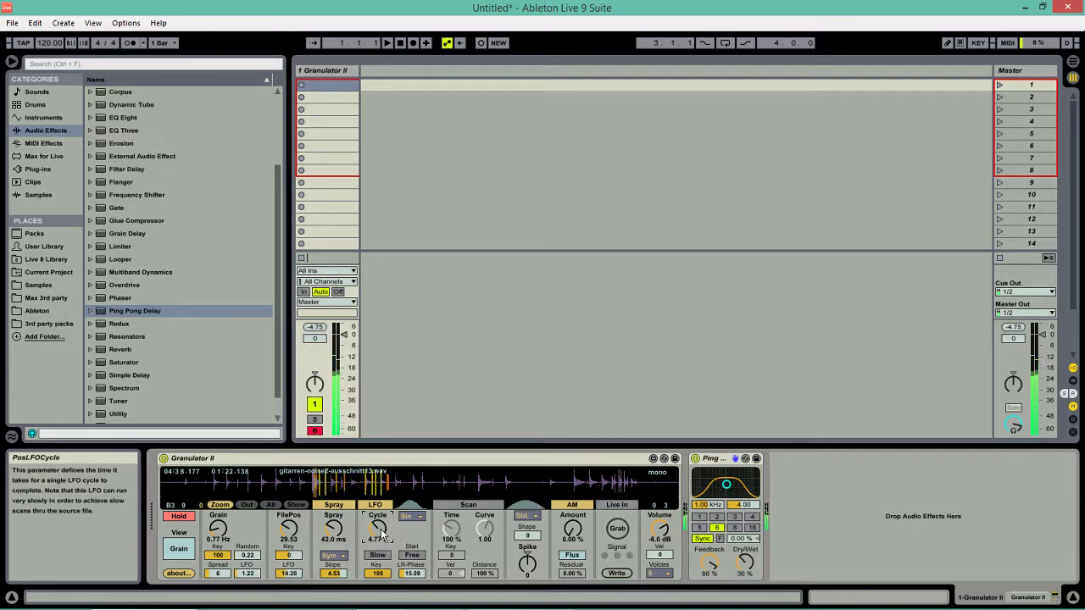
{"action": "left_click_drag", "start_coordinate": [380, 532], "coordinate": [380, 488]}
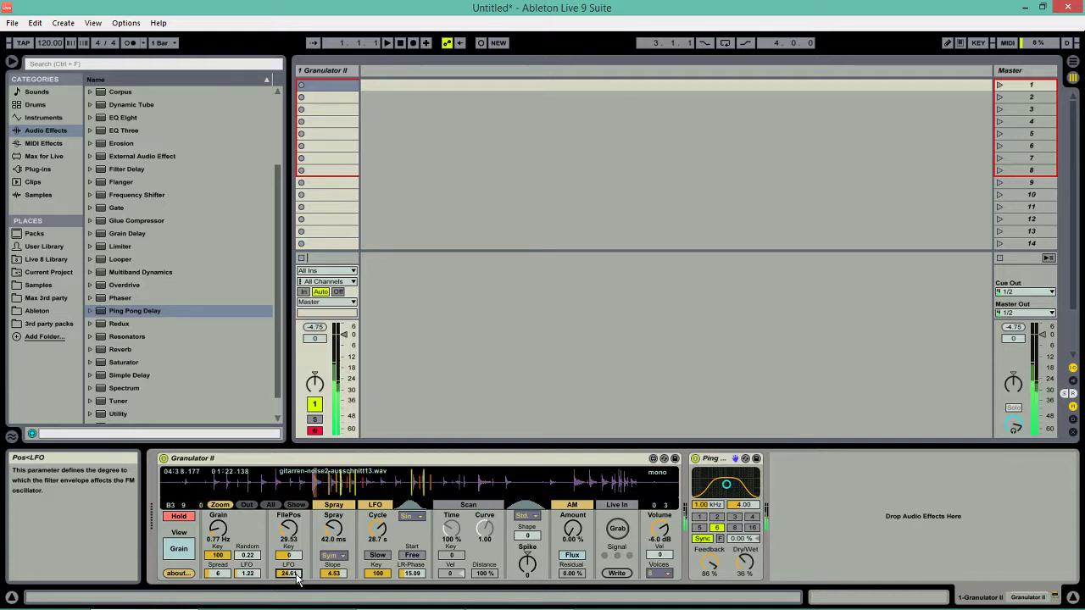
Raise the AM amount to 31.5 %, trying the Void mode before returning to Flux.
{"action": "left_click", "coordinate": [570, 556]}
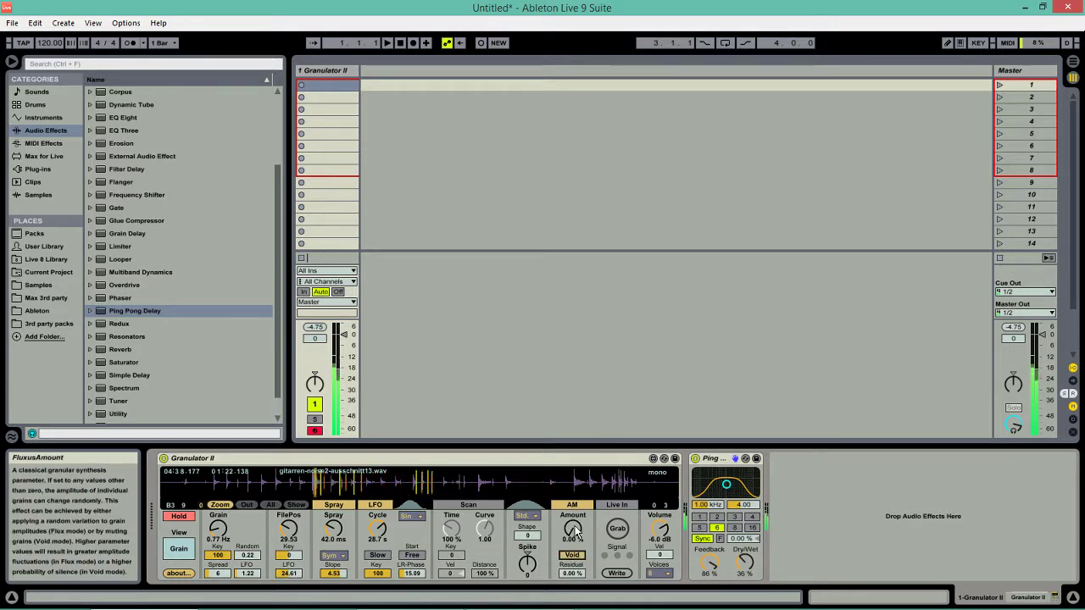
{"action": "left_click_drag", "start_coordinate": [574, 530], "coordinate": [575, 504]}
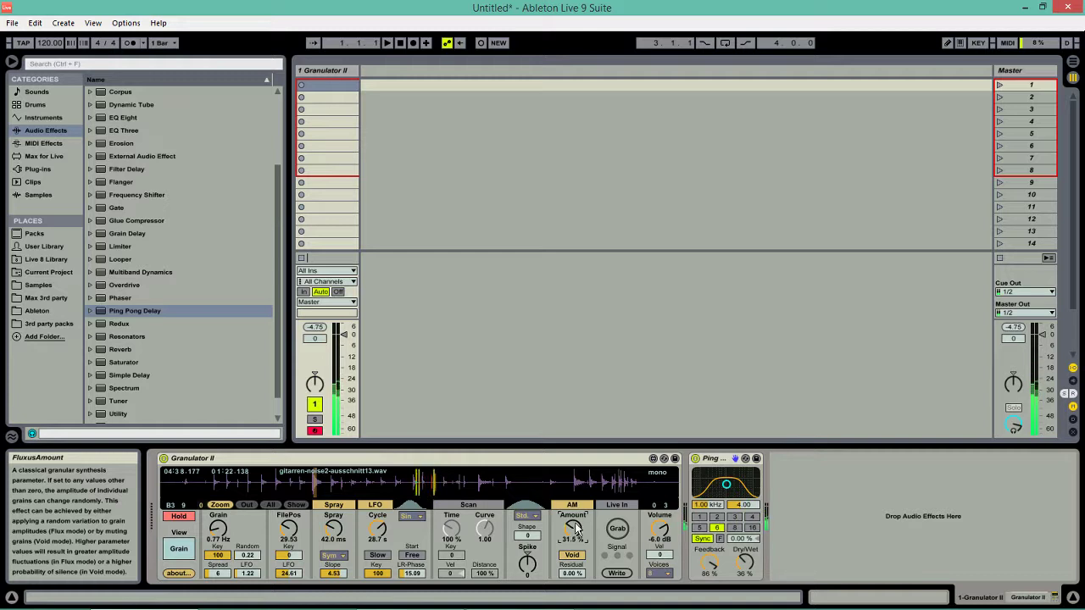
{"action": "left_click", "coordinate": [574, 557]}
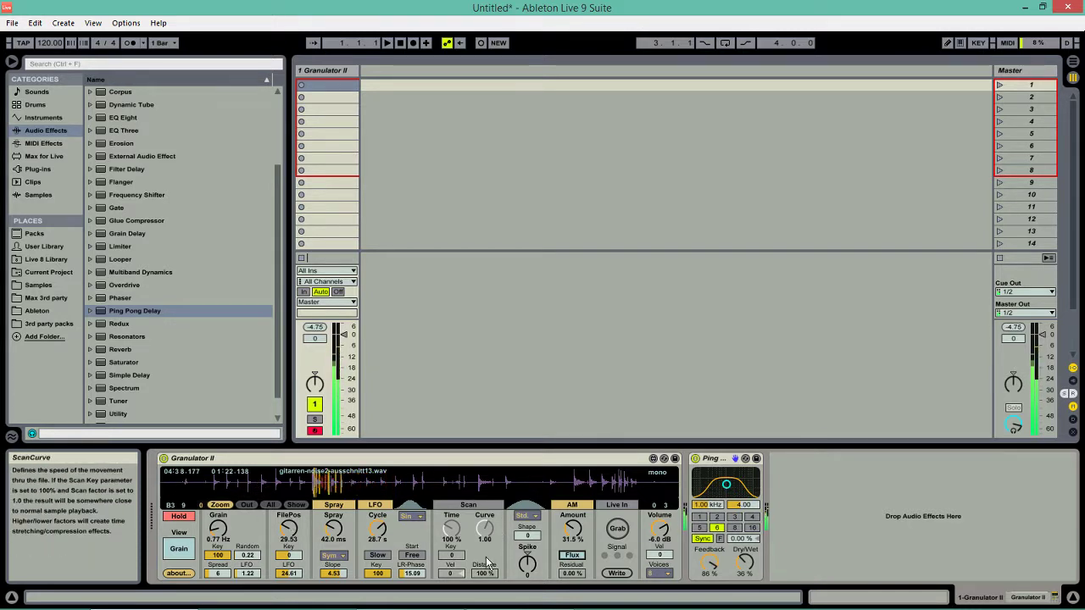
Set the Scan distance to 19.1 % and audition it by briefly enabling Scan.
{"action": "left_click_drag", "start_coordinate": [484, 573], "coordinate": [484, 600]}
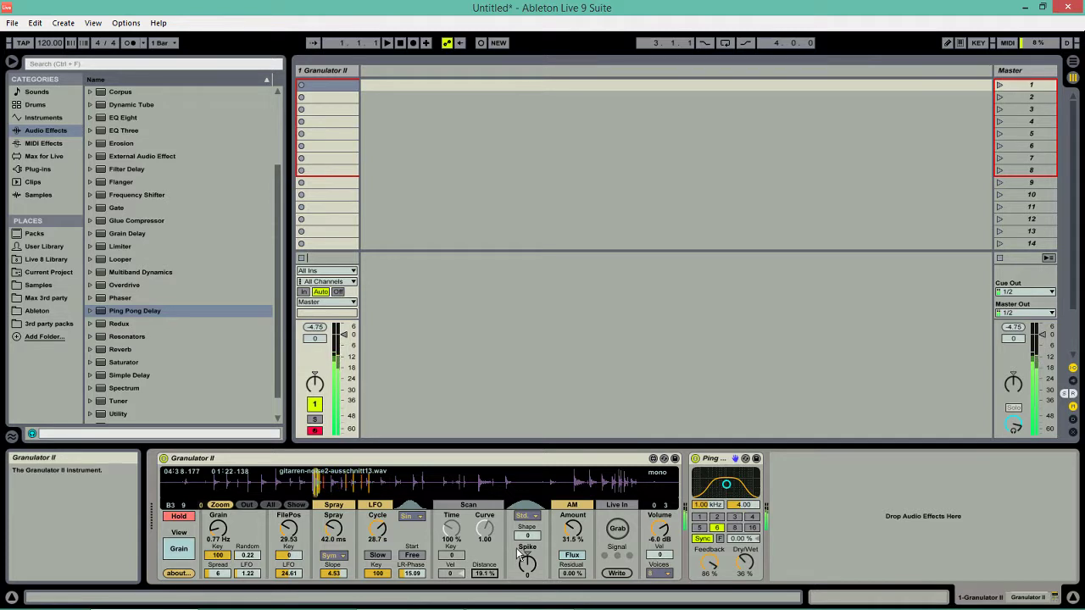
{"action": "left_click", "coordinate": [468, 503]}
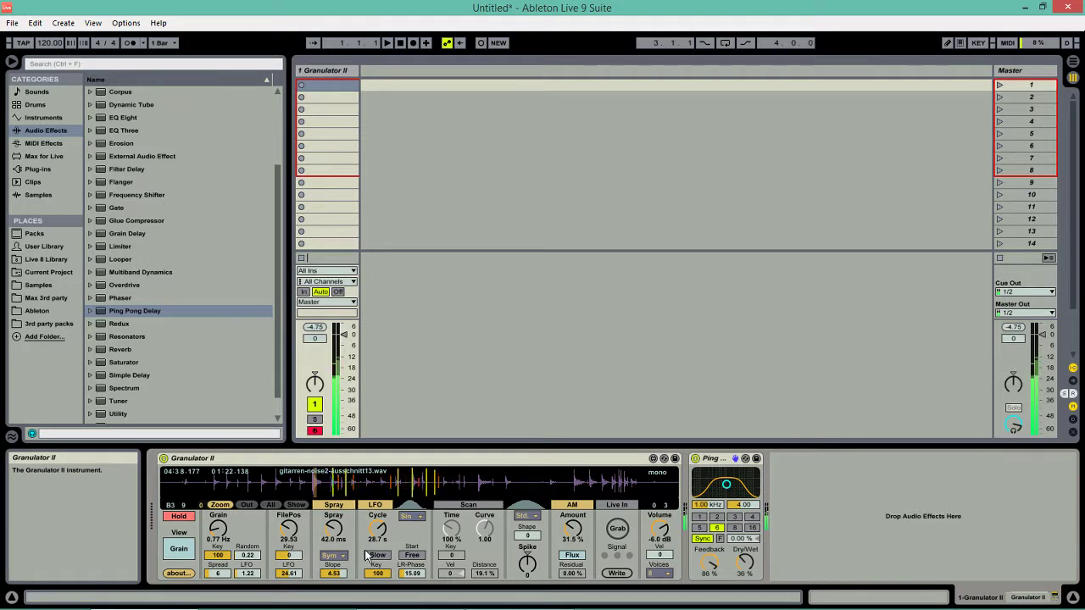
{"action": "left_click", "coordinate": [479, 505]}
{"action": "left_click", "coordinate": [480, 503]}
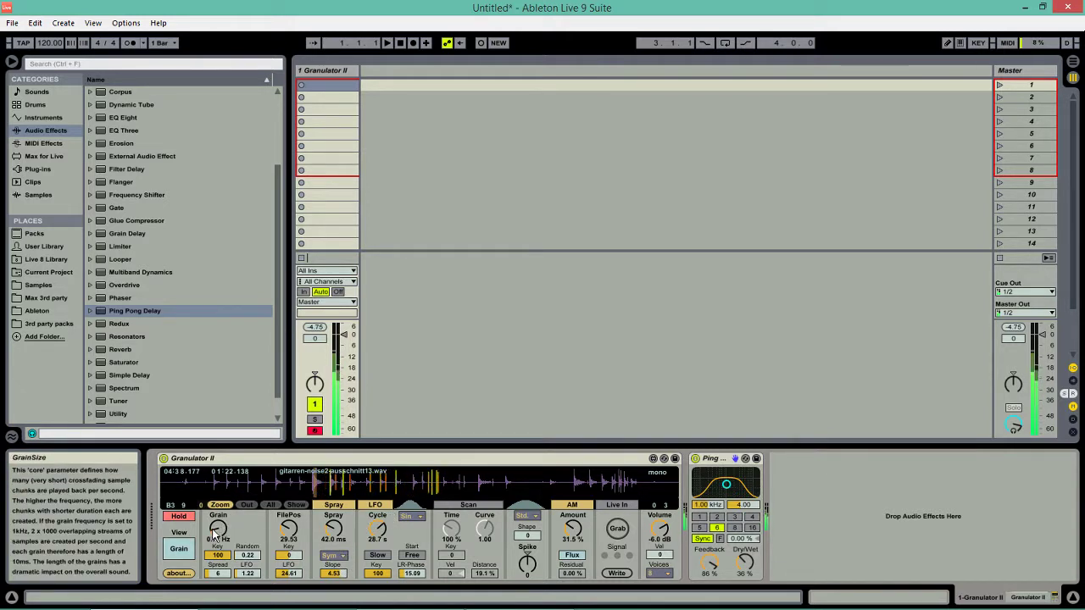
Try grain rates from 0.51 Hz up, settling on 1.89 Hz, while briefly switching Scan on and off.
{"action": "left_click_drag", "start_coordinate": [218, 532], "coordinate": [218, 552]}
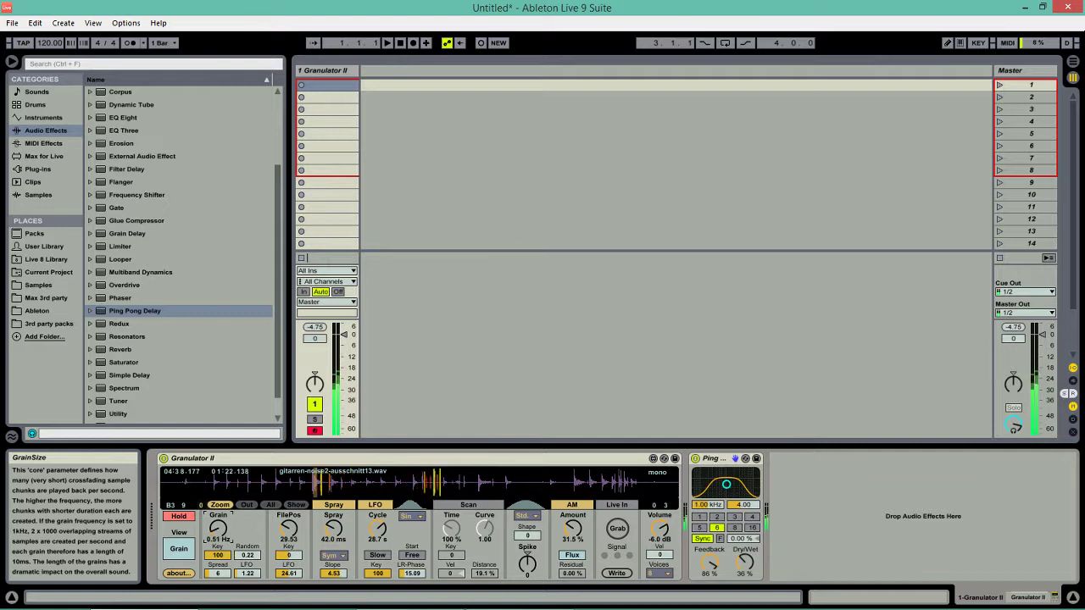
{"action": "left_click", "coordinate": [472, 506]}
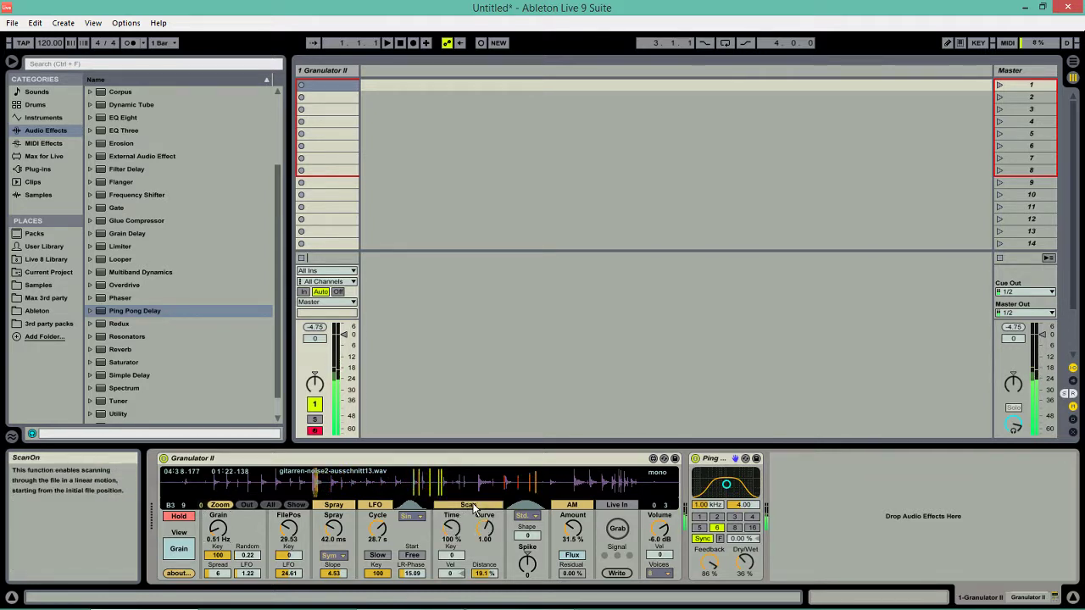
{"action": "left_click", "coordinate": [472, 506]}
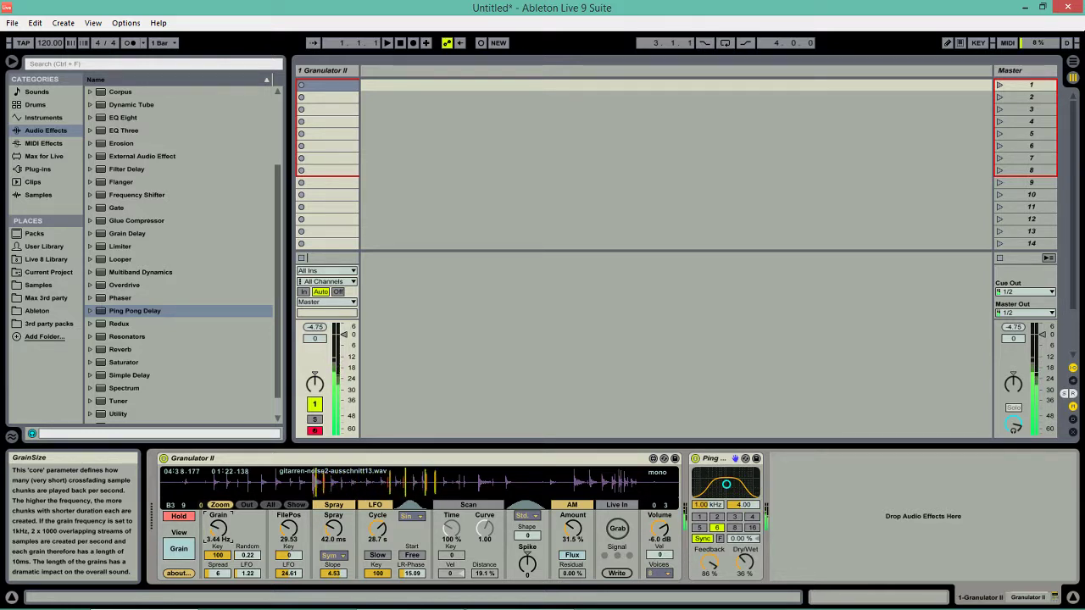
{"action": "left_click_drag", "start_coordinate": [218, 528], "coordinate": [218, 531]}
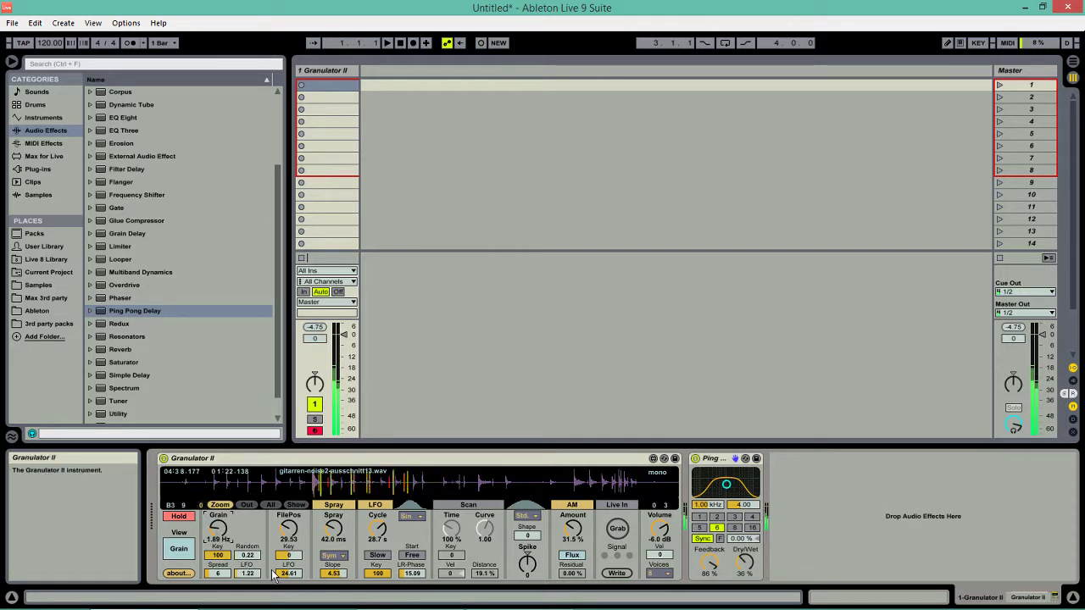
{"action": "left_click", "coordinate": [480, 506]}
{"action": "left_click", "coordinate": [480, 506]}
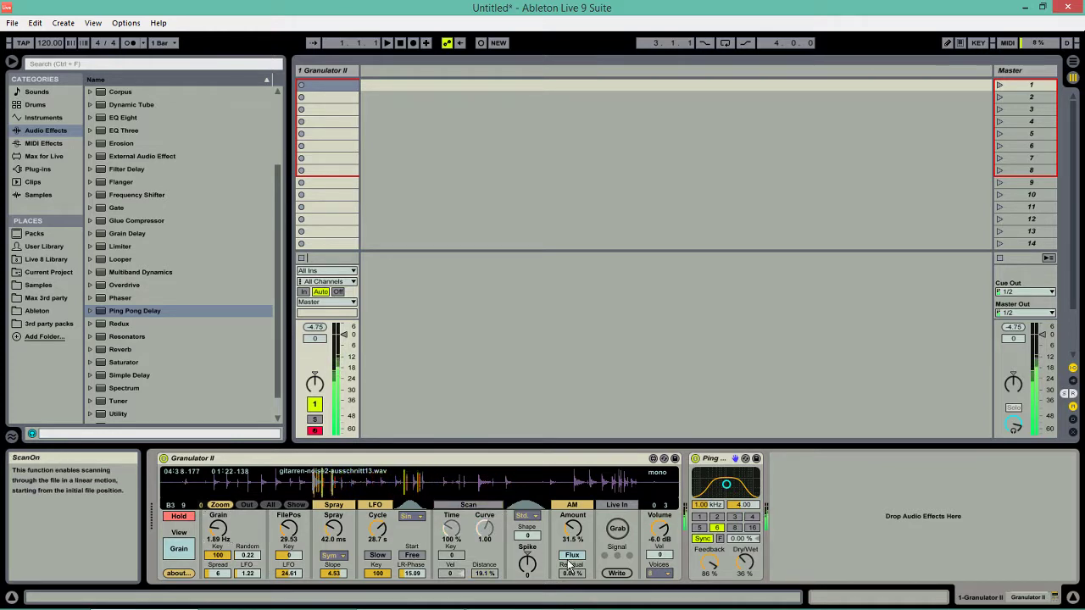
Set the LFO's LR-Phase to 32.23 and the Grain section's Spread to 51, Random to 0.00, LFO to 0.10 and Key to 0.
{"action": "left_click", "coordinate": [416, 576]}
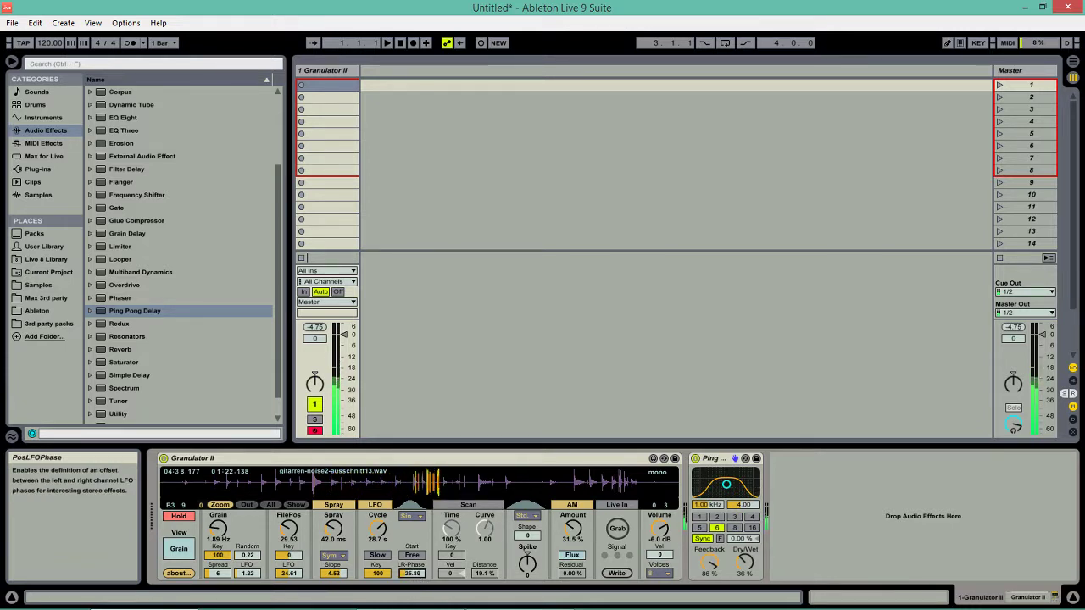
{"action": "left_click_drag", "start_coordinate": [415, 576], "coordinate": [416, 567]}
{"action": "left_click", "coordinate": [222, 574]}
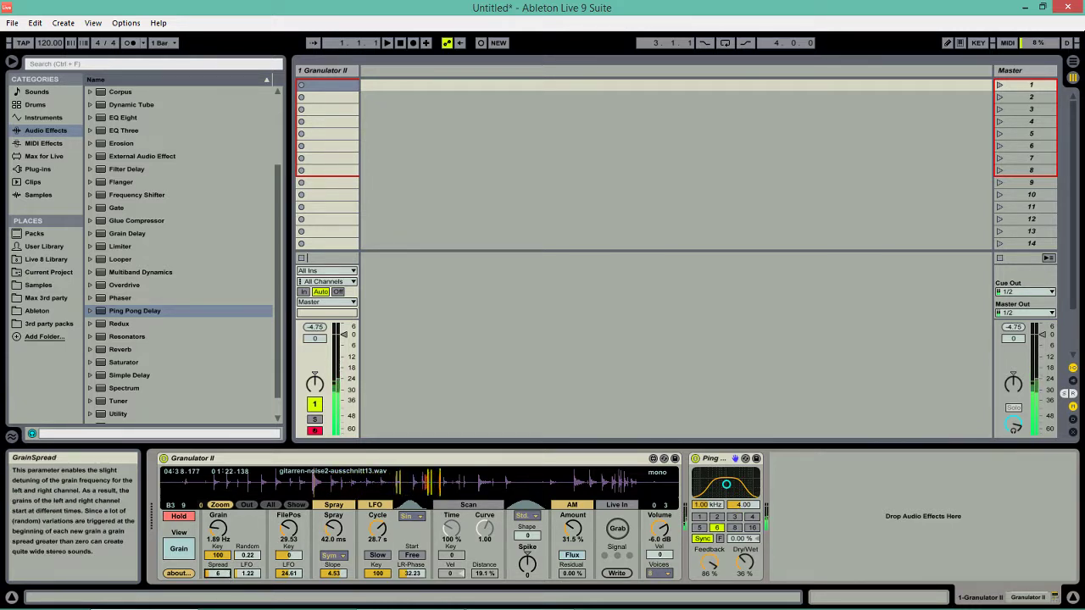
{"action": "left_click_drag", "start_coordinate": [222, 574], "coordinate": [247, 567]}
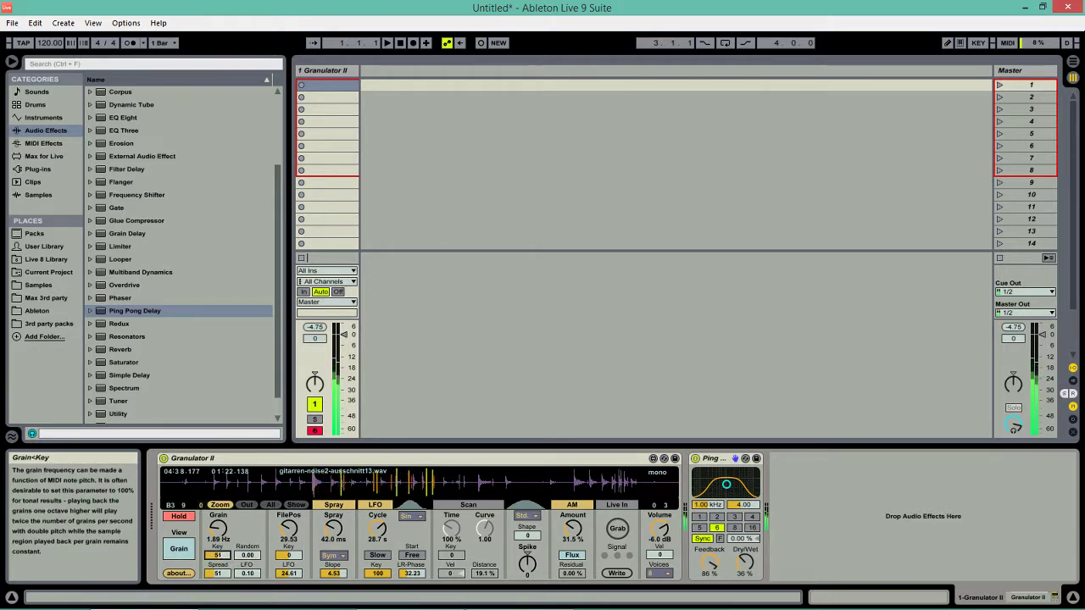
{"action": "left_click_drag", "start_coordinate": [218, 555], "coordinate": [218, 581]}
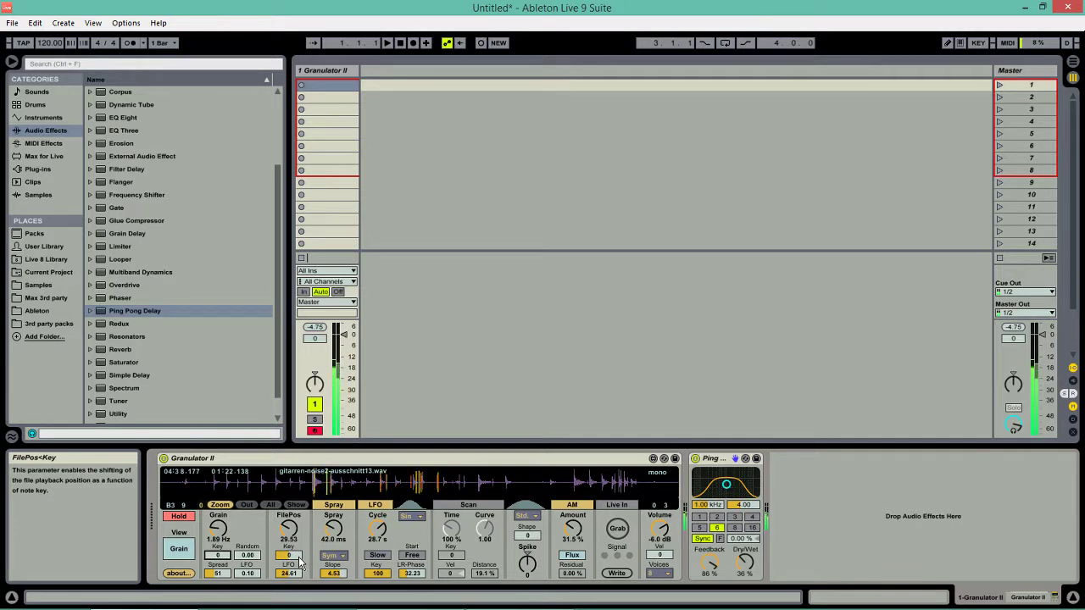
Lower the FilePos LFO amount to 11.46 and briefly switch Scan on and off.
{"action": "mouse_move", "coordinate": [296, 578]}
{"action": "left_mouse_down"}
{"action": "mouse_move", "coordinate": [297, 559]}
{"action": "mouse_move", "coordinate": [297, 598]}
{"action": "left_mouse_up"}
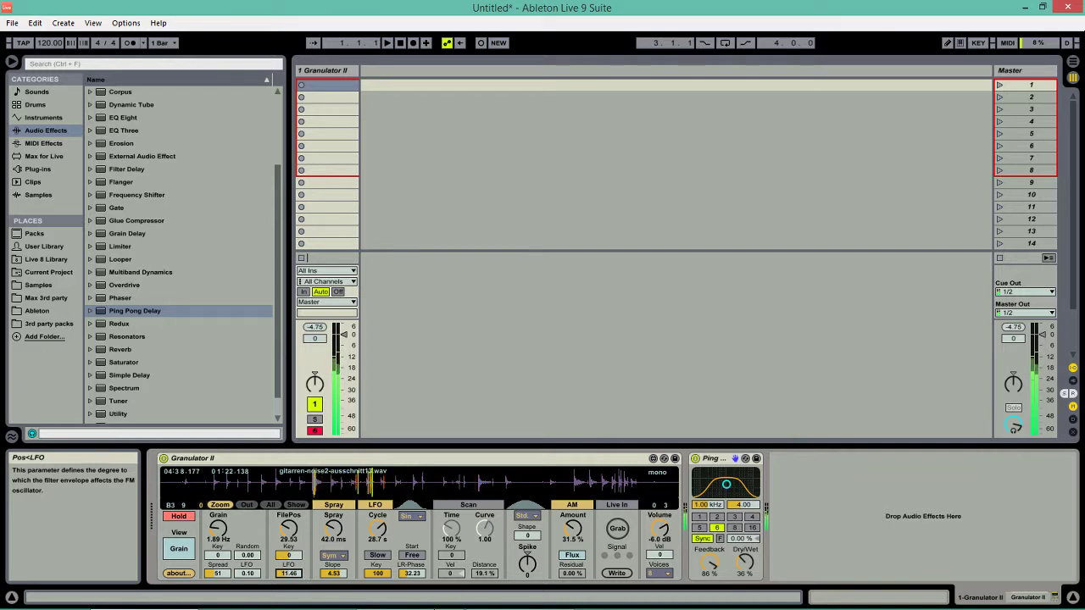
{"action": "left_click", "coordinate": [481, 507]}
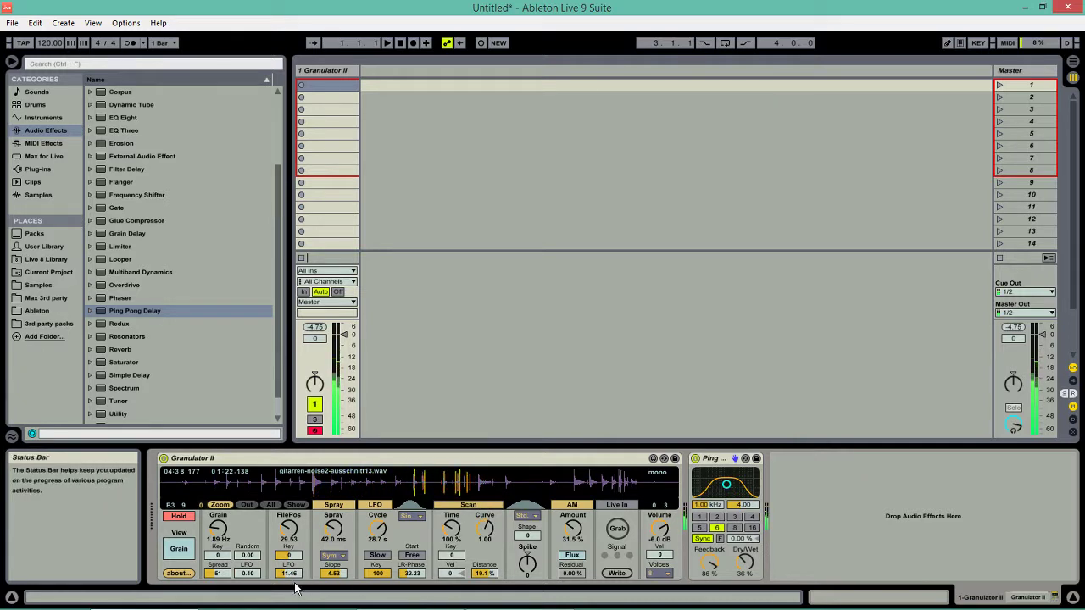
{"action": "left_click", "coordinate": [475, 509]}
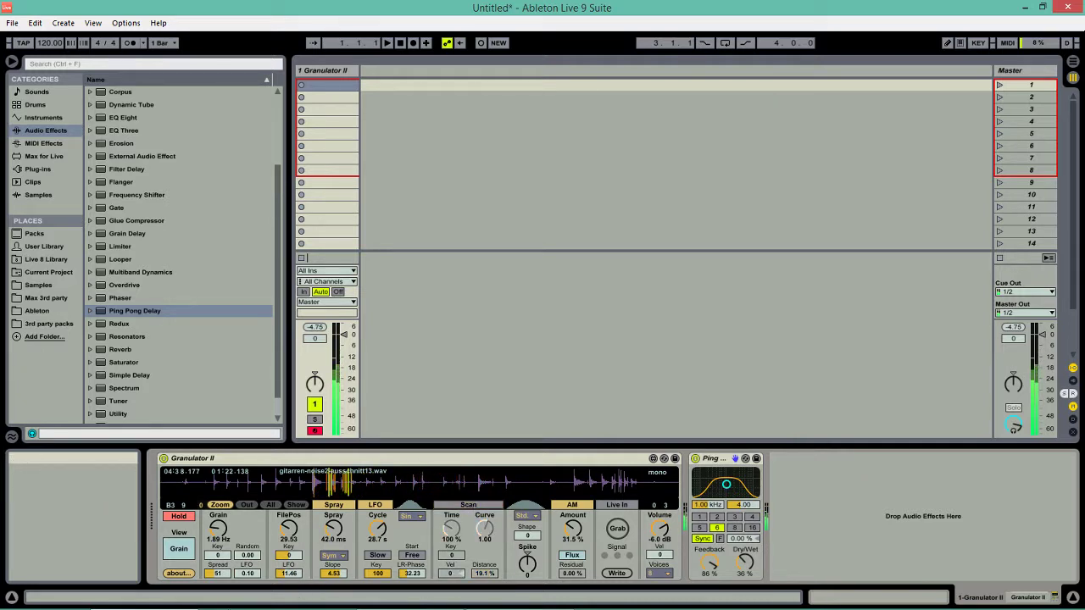
Set the grain rate to 0.77 Hz, the AM amount to 59.8 % and the LFO cycle to 49.9 s.
{"action": "mouse_move", "coordinate": [212, 604]}
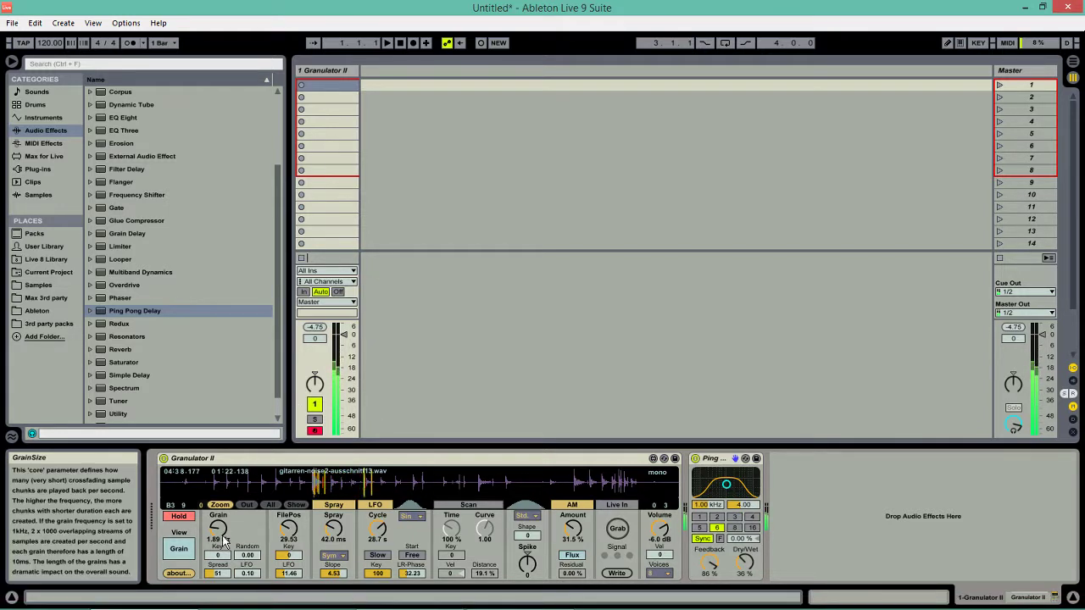
{"action": "left_click_drag", "start_coordinate": [218, 532], "coordinate": [218, 542]}
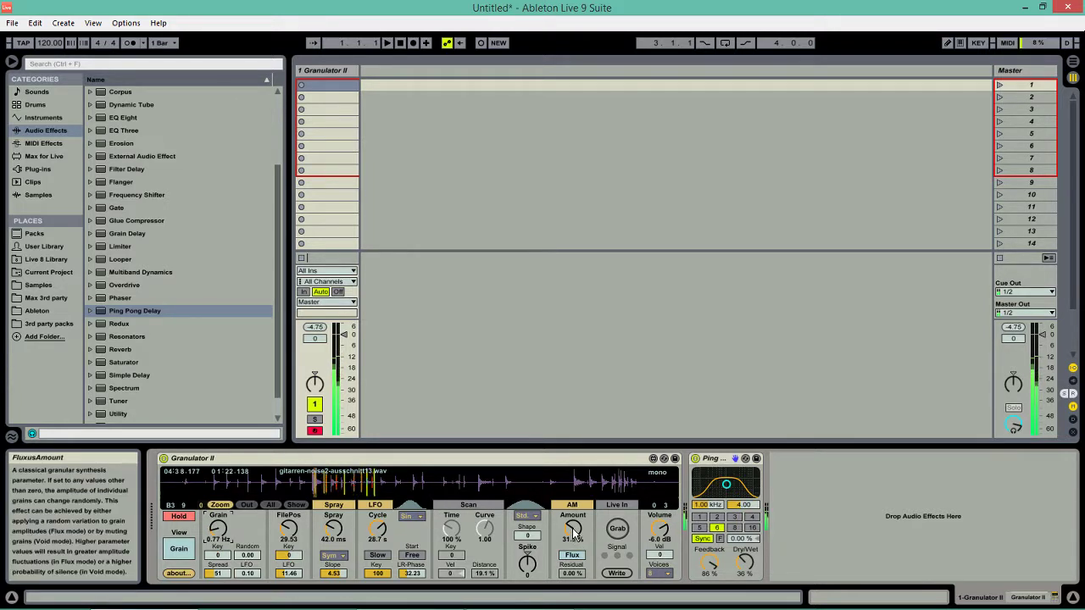
{"action": "left_click_drag", "start_coordinate": [574, 531], "coordinate": [573, 484]}
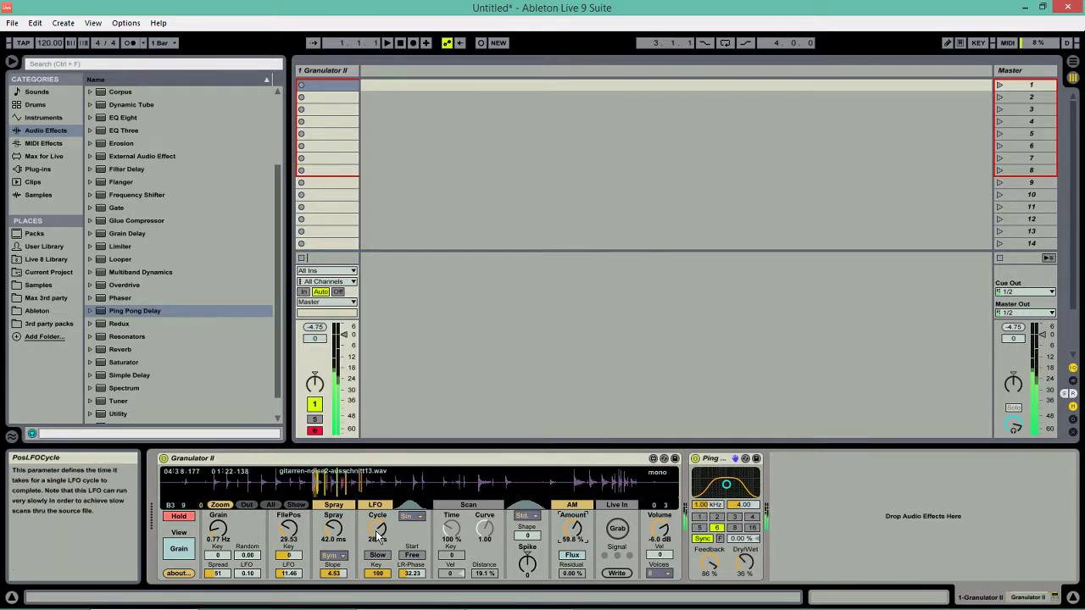
{"action": "left_click_drag", "start_coordinate": [379, 538], "coordinate": [386, 523]}
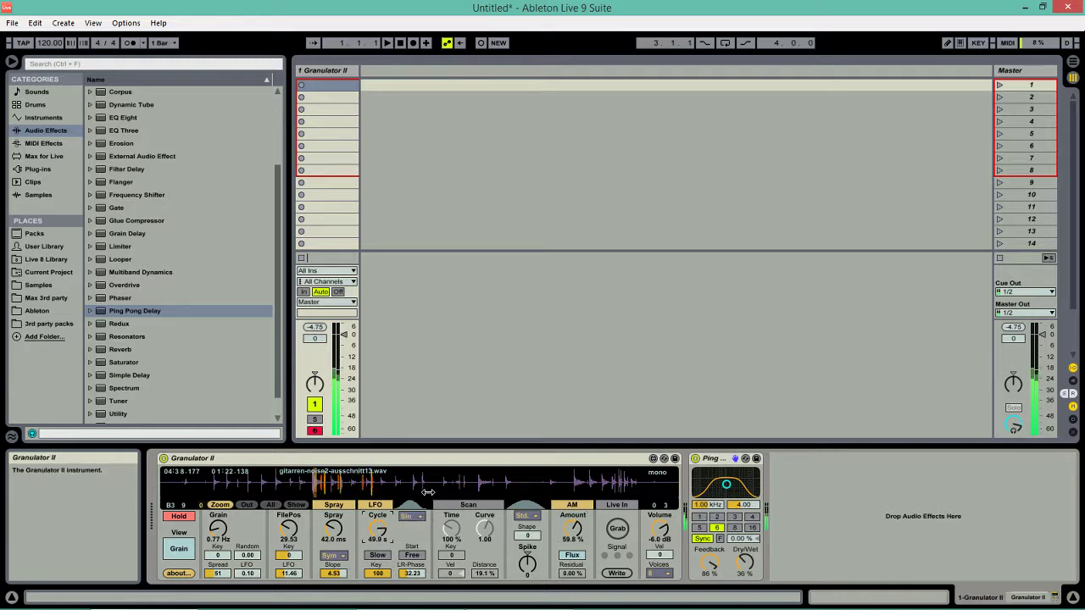
Set the LR-Phase to 6.45, the Grain LFO to 0.00 and the grain rate to 2.47 Hz, then briefly engage Scan.
{"action": "left_click_drag", "start_coordinate": [412, 573], "coordinate": [412, 589]}
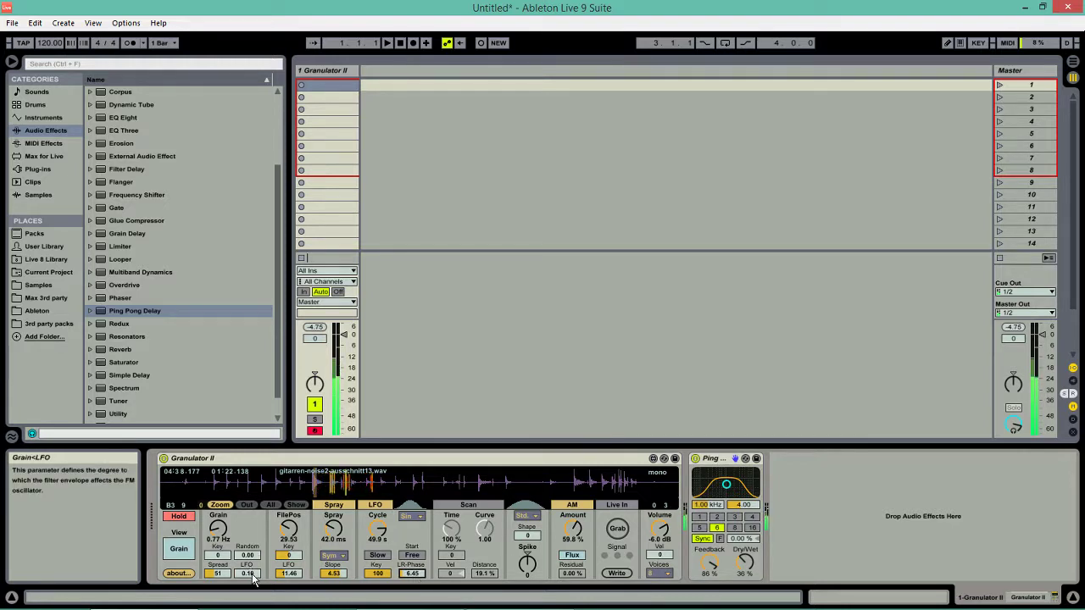
{"action": "left_click_drag", "start_coordinate": [253, 578], "coordinate": [253, 594]}
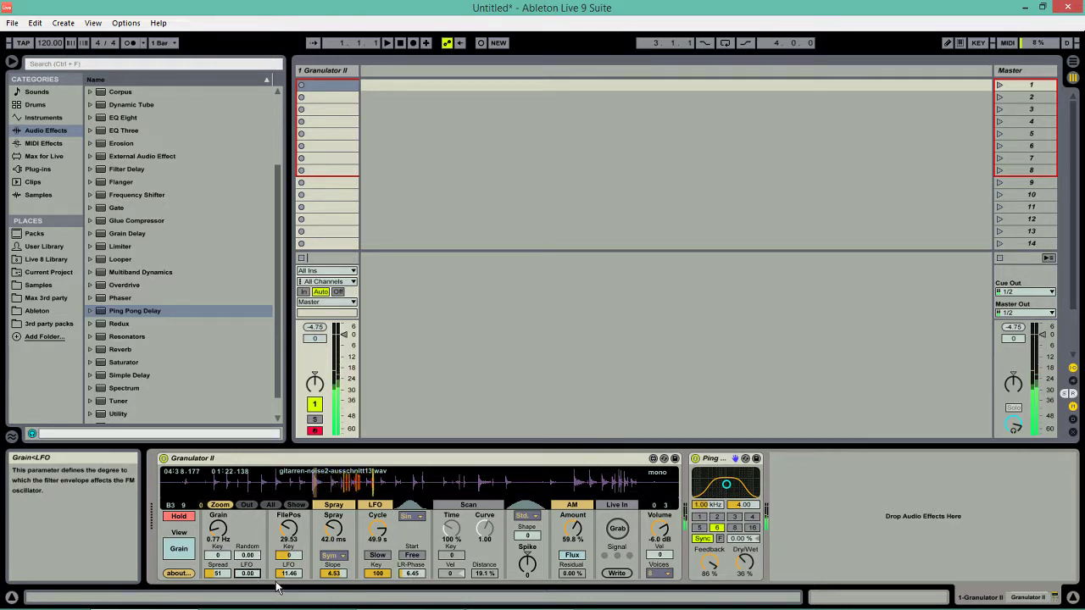
{"action": "left_click_drag", "start_coordinate": [218, 530], "coordinate": [218, 513]}
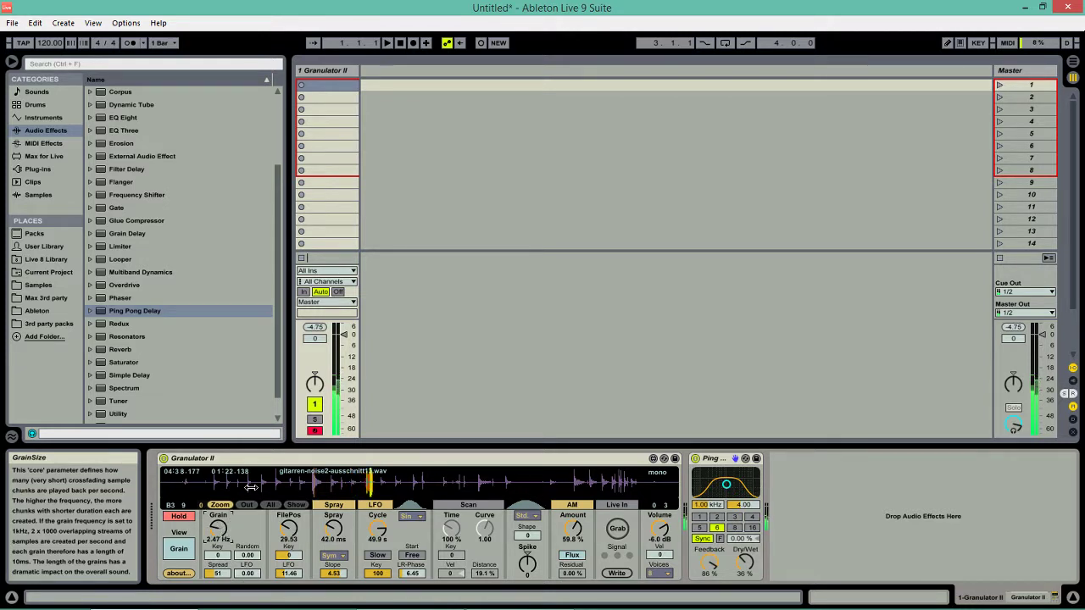
{"action": "left_click", "coordinate": [476, 509]}
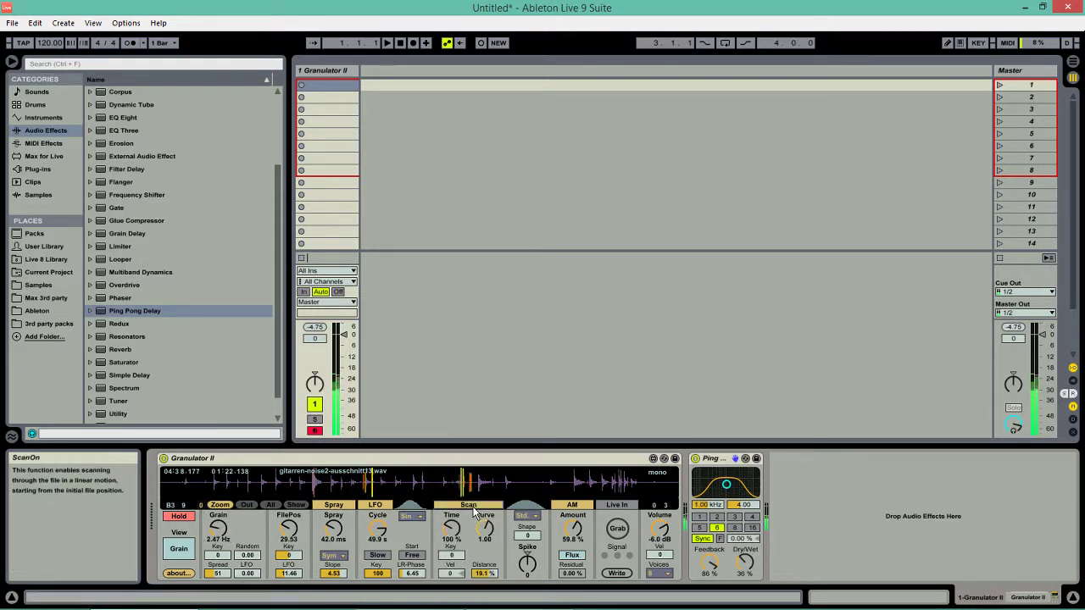
{"action": "left_click", "coordinate": [475, 508]}
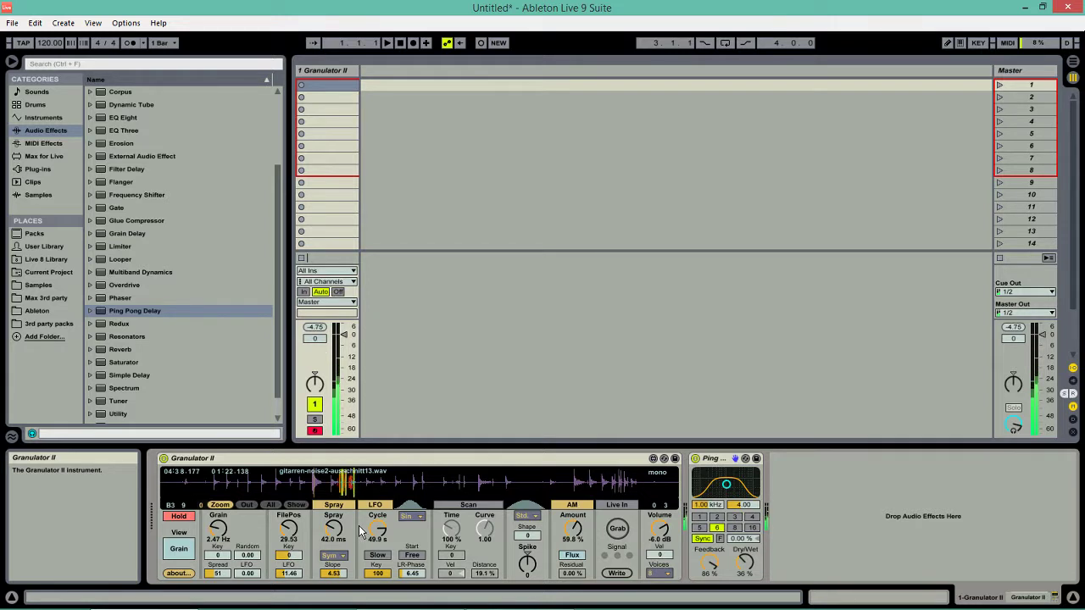
Raise the Spray to 397 ms and audition it by briefly enabling Scan.
{"action": "left_click_drag", "start_coordinate": [333, 529], "coordinate": [332, 532]}
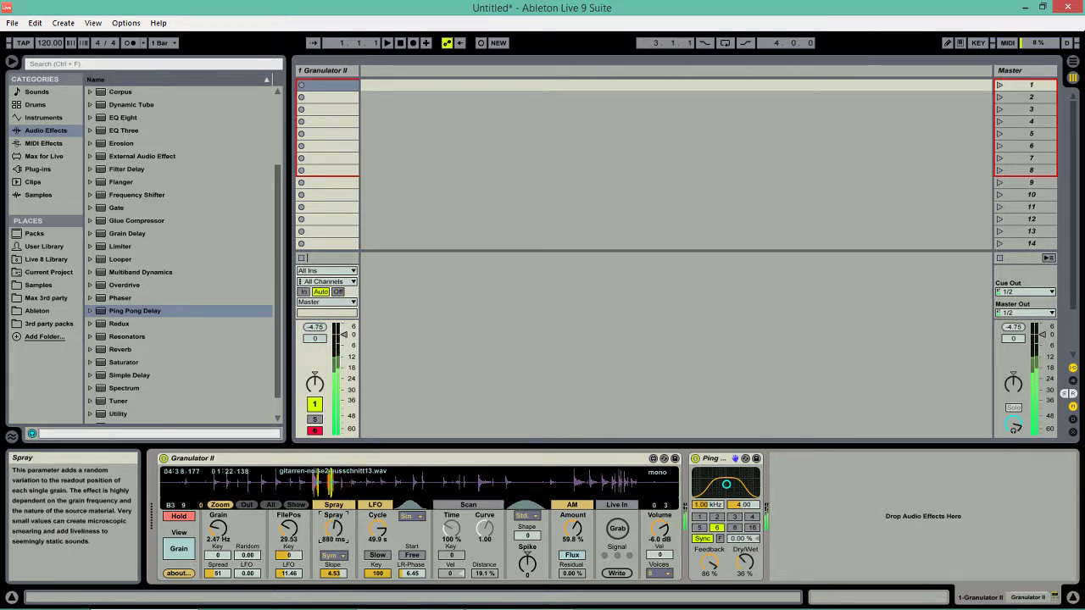
{"action": "left_click", "coordinate": [479, 507]}
{"action": "left_click", "coordinate": [479, 507]}
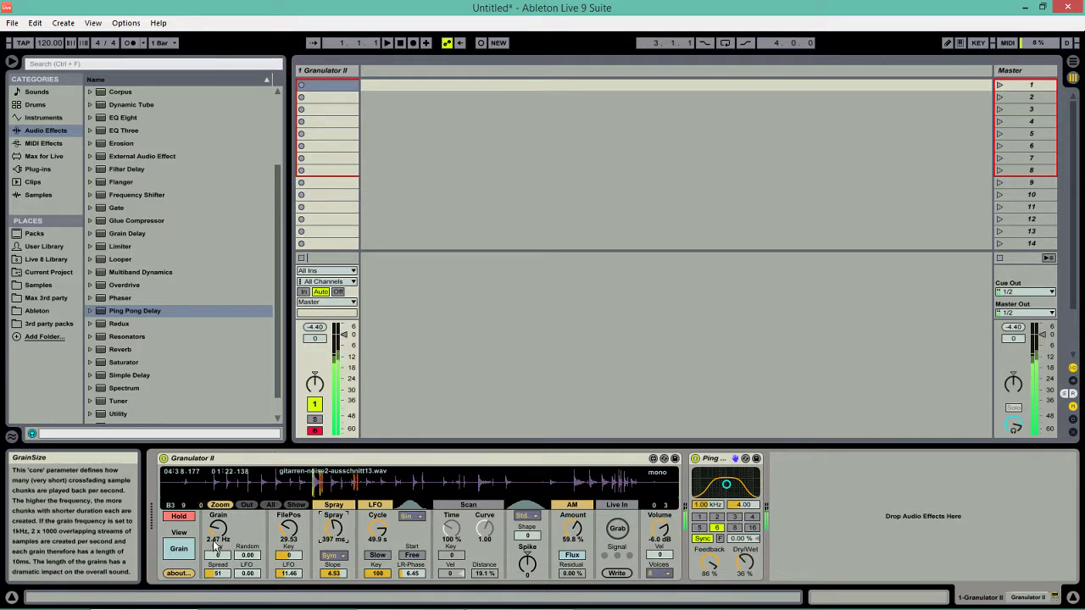
In the Filter view, tune the pitch to -12 st and set Filter A to 7.13 kHz with a Q of 0.78.
{"action": "left_click", "coordinate": [180, 549]}
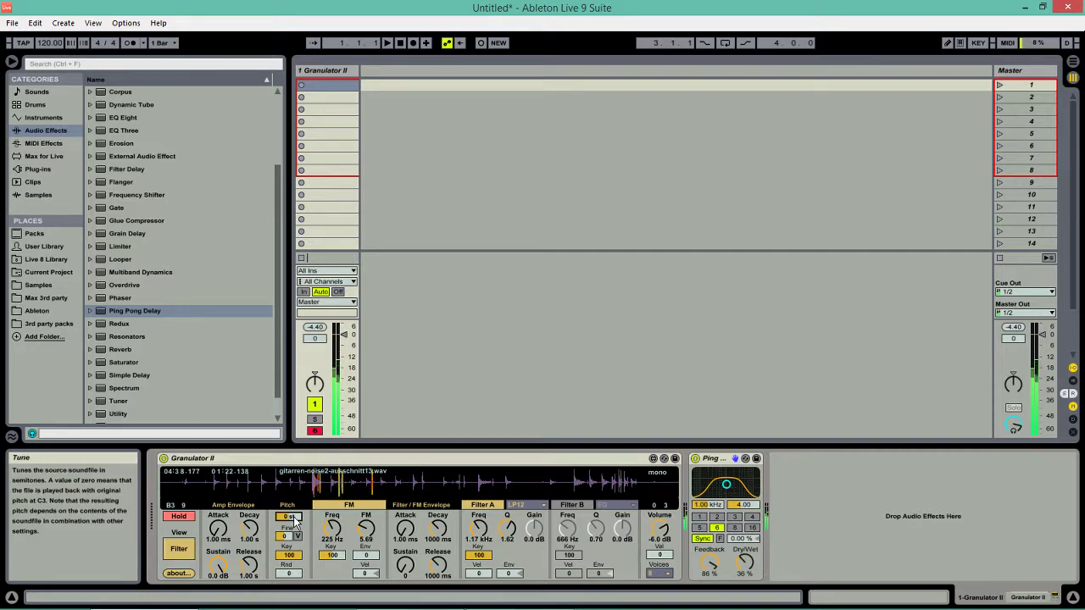
{"action": "type", "text": "-12"}
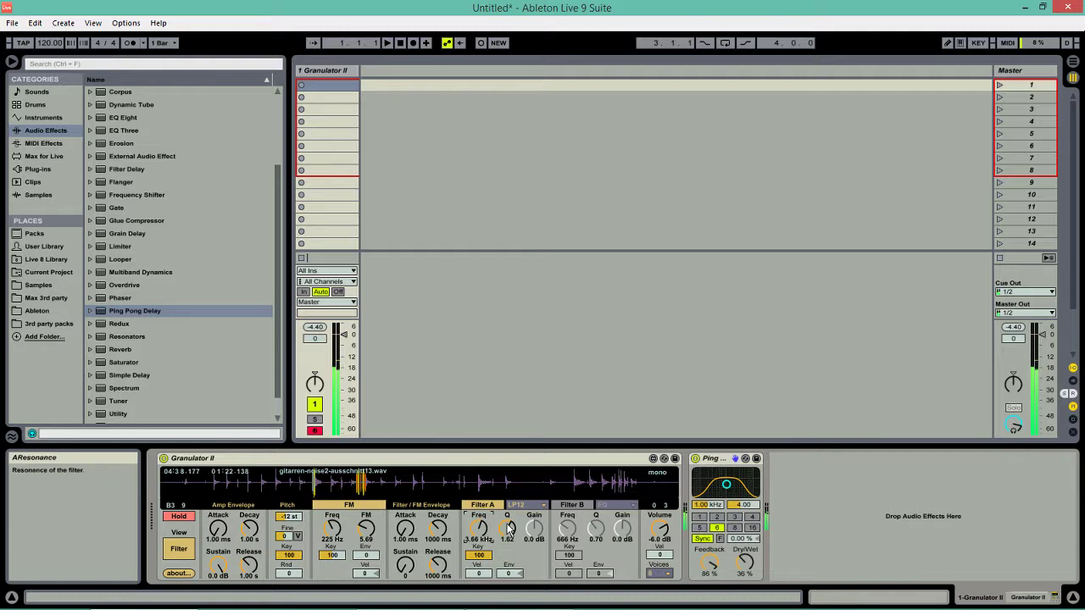
{"action": "left_click_drag", "start_coordinate": [507, 527], "coordinate": [507, 537]}
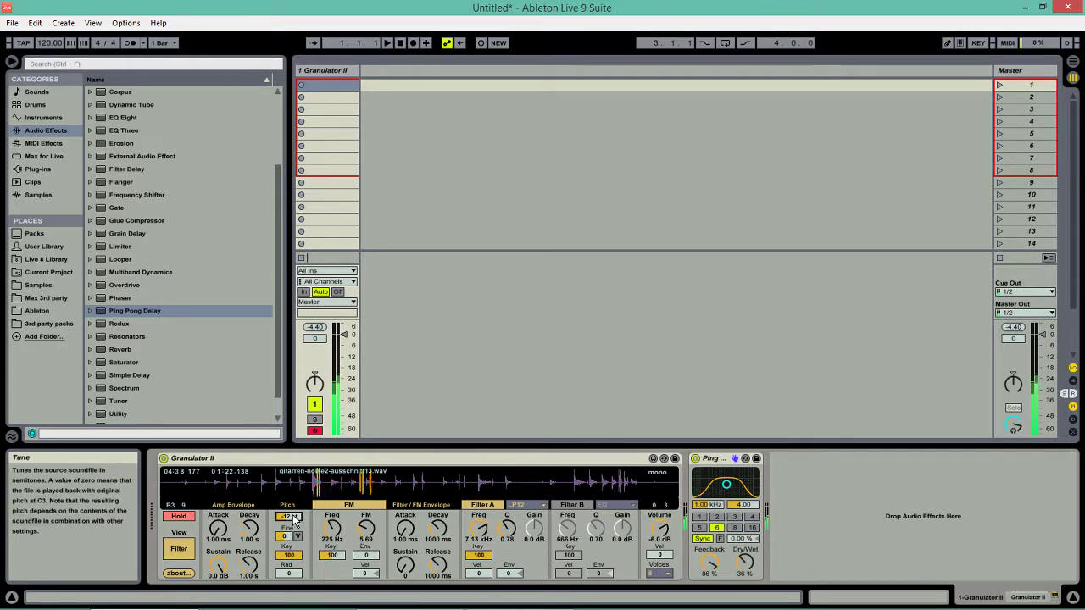
Return to the Grain view, lower the AM amount to 0.00 % and briefly engage Scan.
{"action": "left_click", "coordinate": [178, 548]}
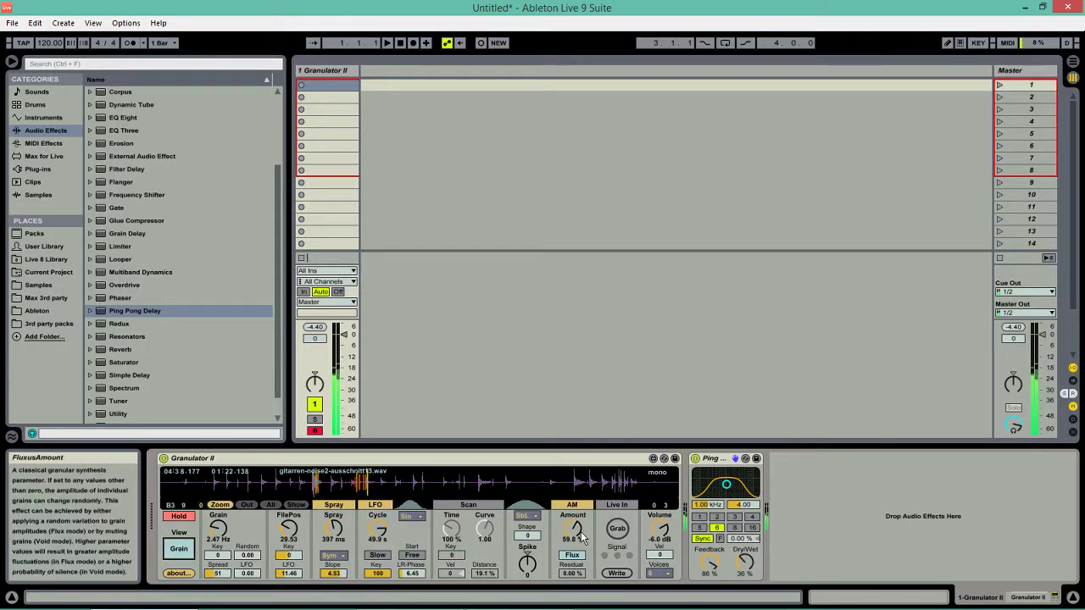
{"action": "left_click_drag", "start_coordinate": [576, 532], "coordinate": [576, 526]}
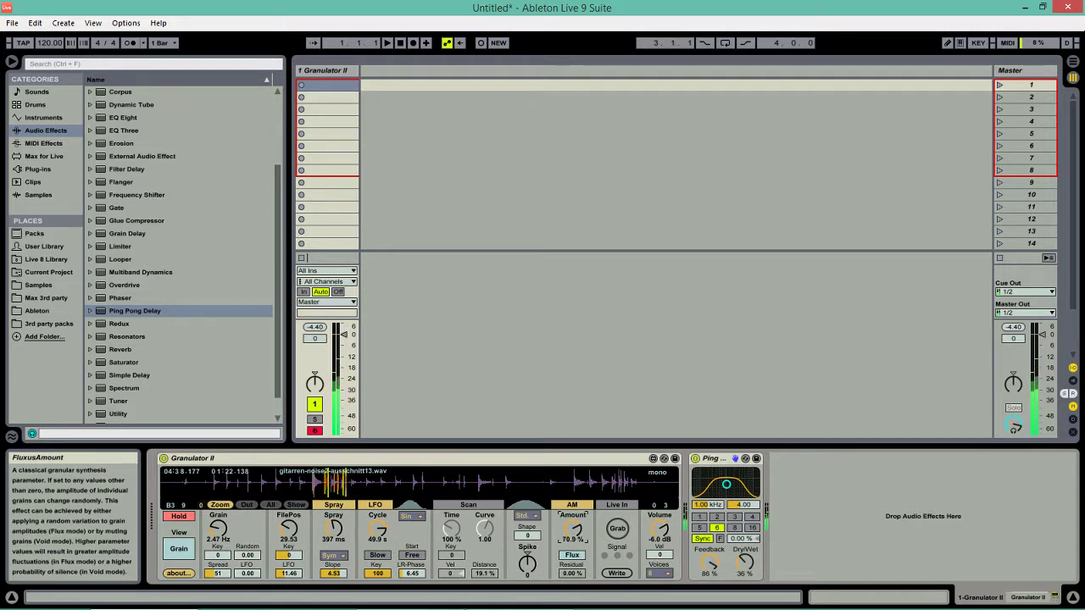
{"action": "left_click_drag", "start_coordinate": [576, 532], "coordinate": [576, 531]}
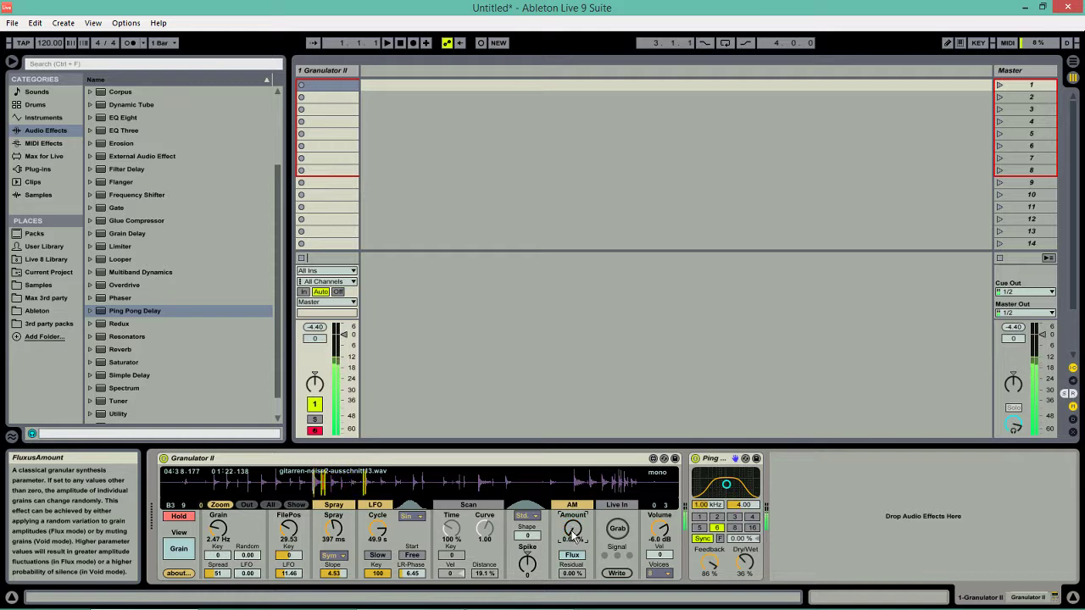
{"action": "left_click", "coordinate": [473, 504]}
{"action": "left_click", "coordinate": [481, 505]}
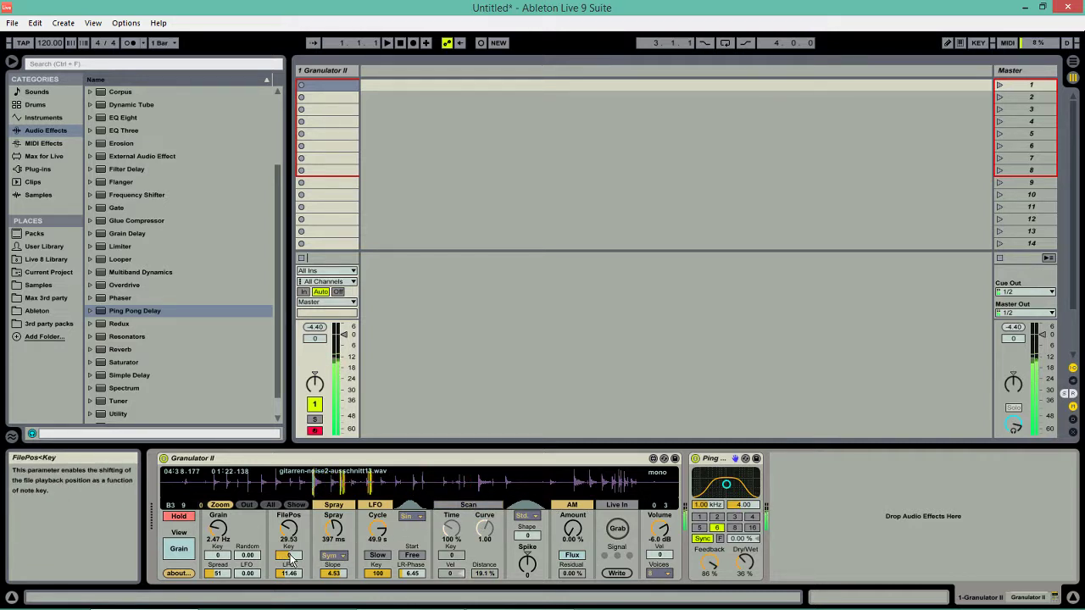
Try FilePos Key amounts of 14, 98 and a negative value, and reset the amount to 0.
{"action": "left_click_drag", "start_coordinate": [291, 559], "coordinate": [291, 551]}
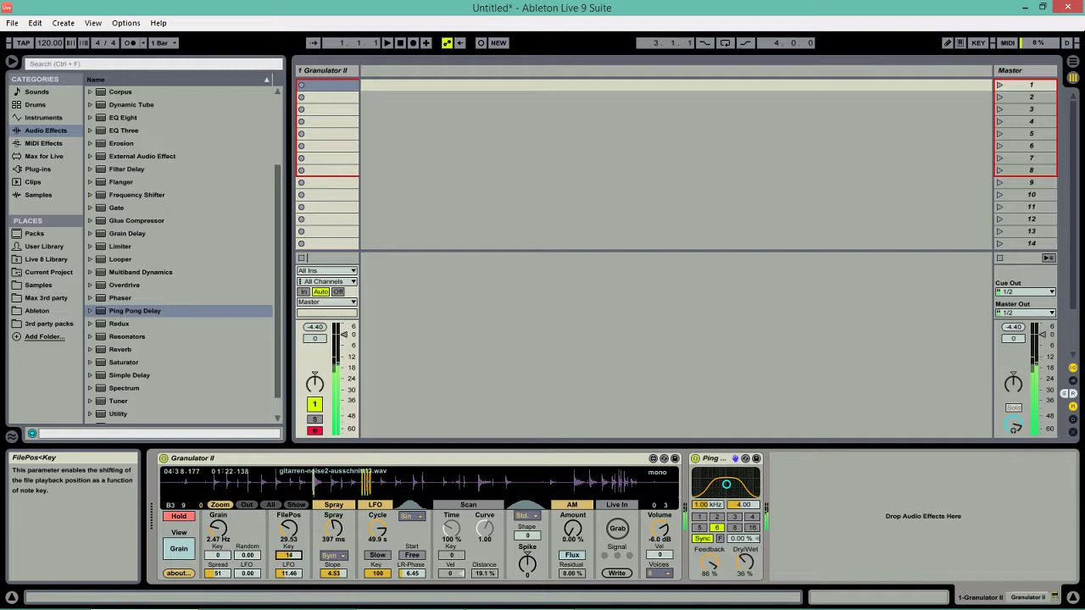
{"action": "left_click_drag", "start_coordinate": [290, 550], "coordinate": [291, 542]}
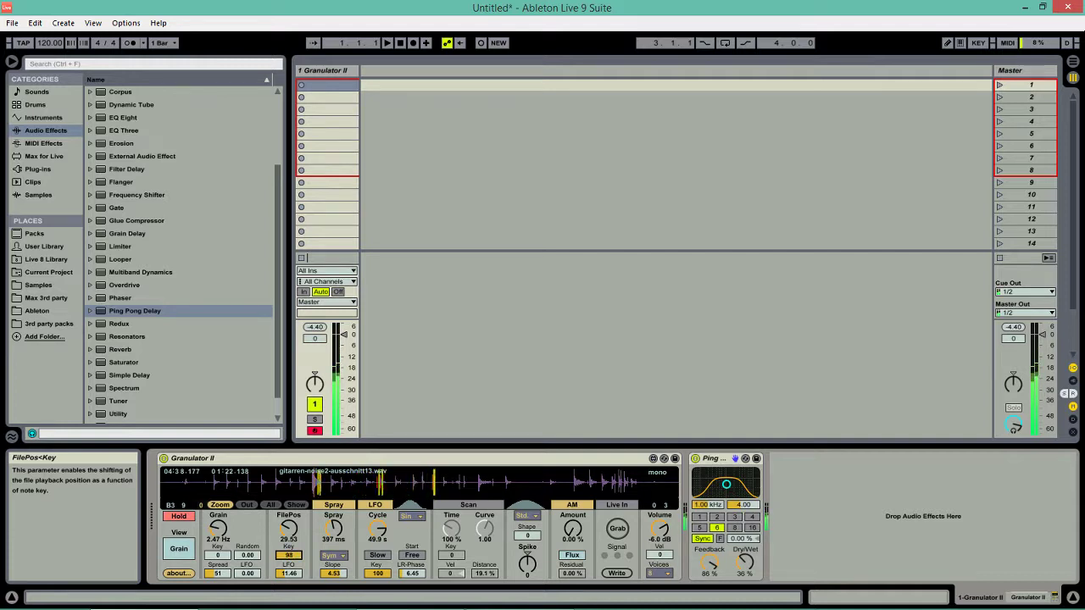
{"action": "left_click_drag", "start_coordinate": [291, 542], "coordinate": [291, 609]}
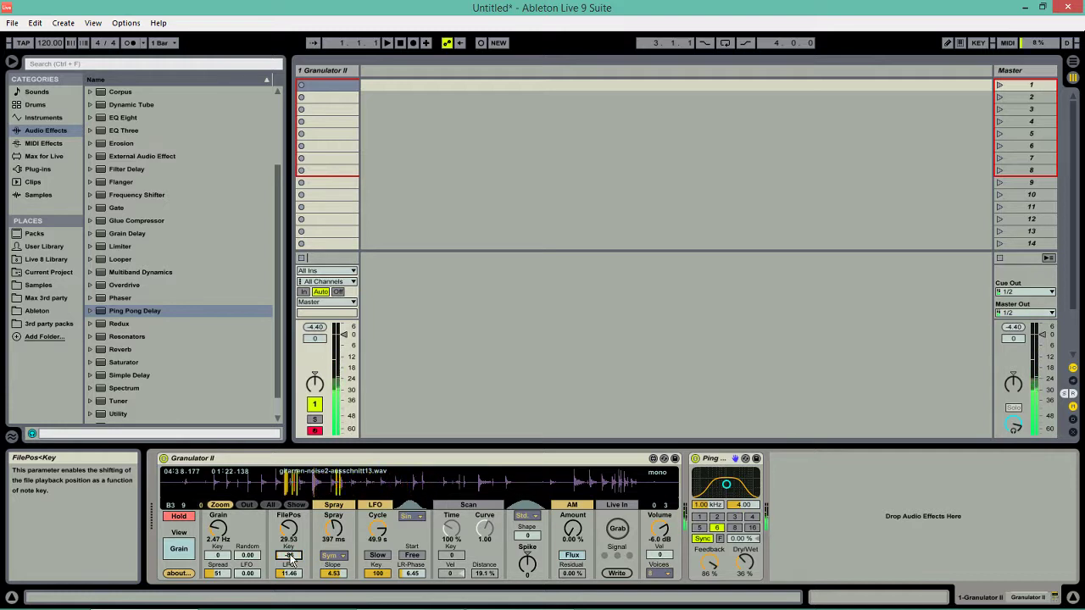
{"action": "double_click", "coordinate": [291, 557]}
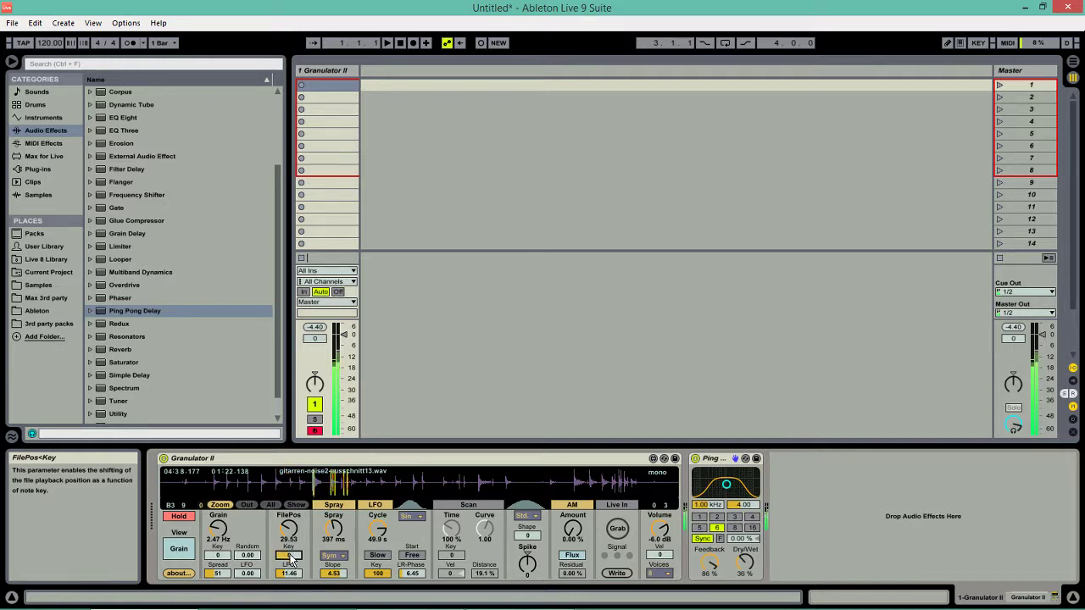
Move the file position to 49.21 and audition it by briefly enabling Scan.
{"action": "left_click_drag", "start_coordinate": [290, 529], "coordinate": [289, 513]}
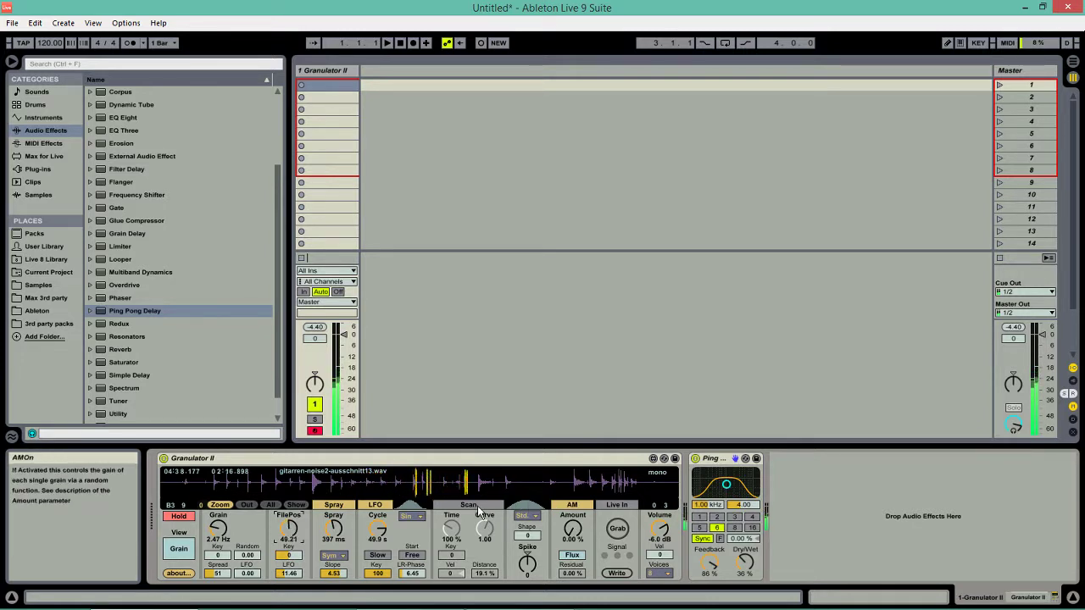
{"action": "left_click", "coordinate": [464, 507]}
{"action": "left_click", "coordinate": [465, 508]}
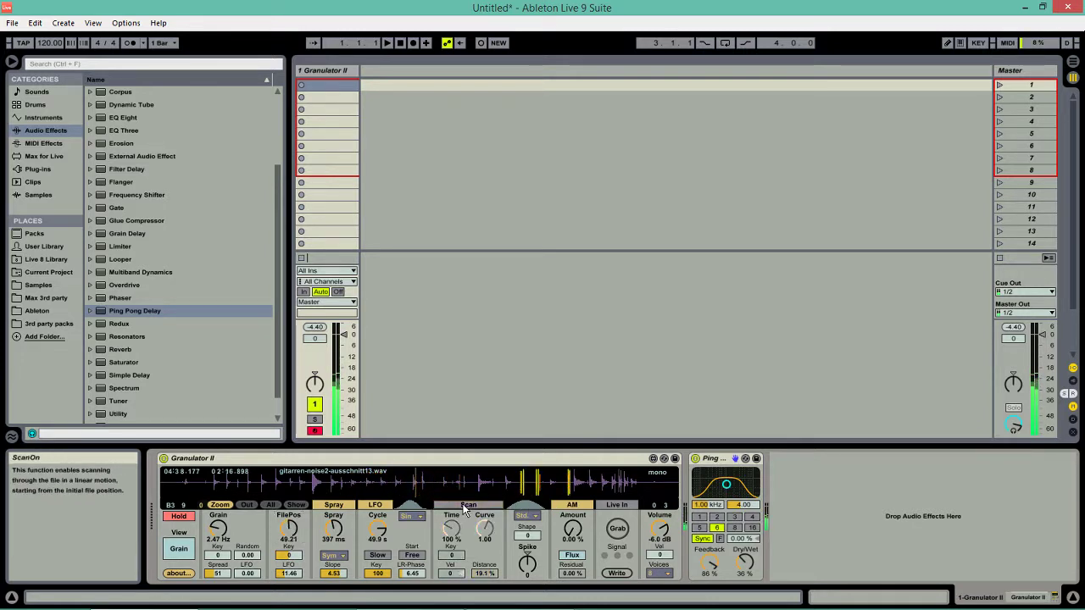
Set the file position to 31.89 with a Key amount of 69 and audition it with a brief Scan.
{"action": "left_click", "coordinate": [291, 531]}
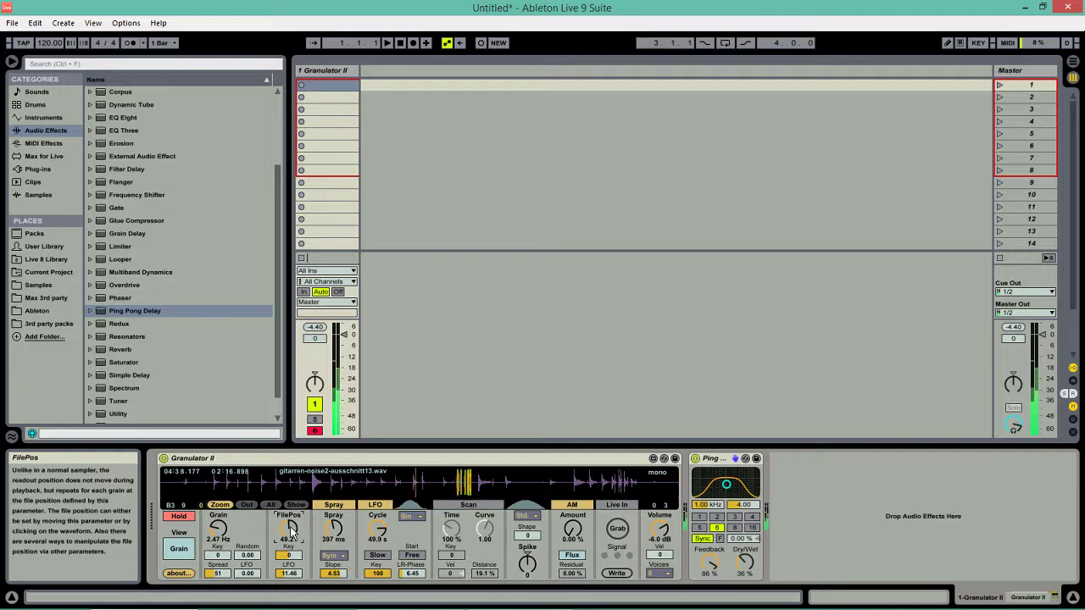
{"action": "mouse_move", "coordinate": [291, 532]}
{"action": "left_mouse_down"}
{"action": "mouse_move", "coordinate": [296, 563]}
{"action": "mouse_move", "coordinate": [289, 540]}
{"action": "left_mouse_up"}
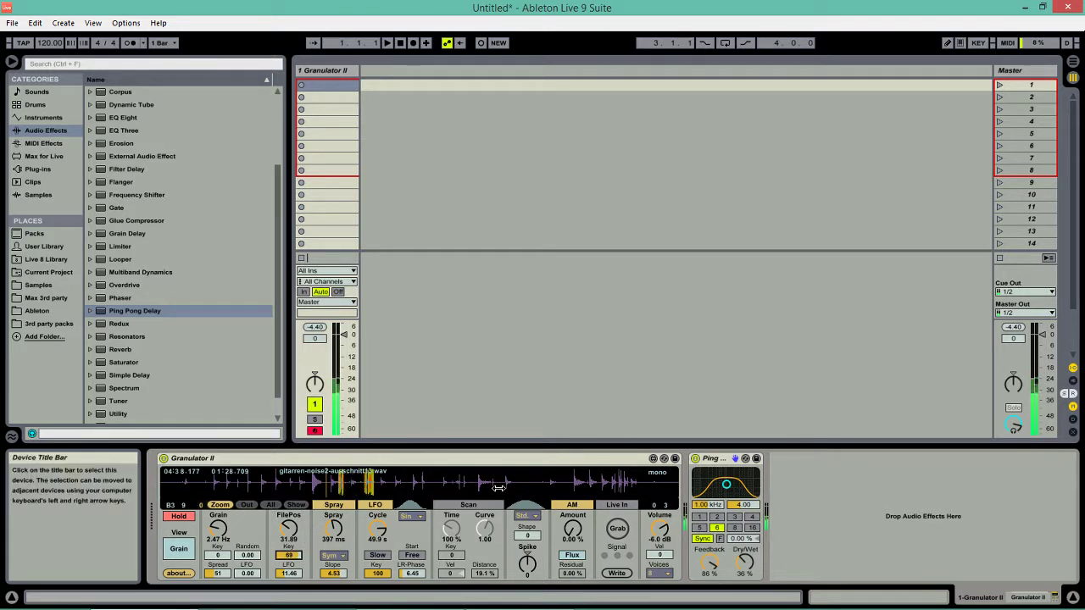
{"action": "left_click", "coordinate": [473, 507]}
{"action": "left_click", "coordinate": [473, 506]}
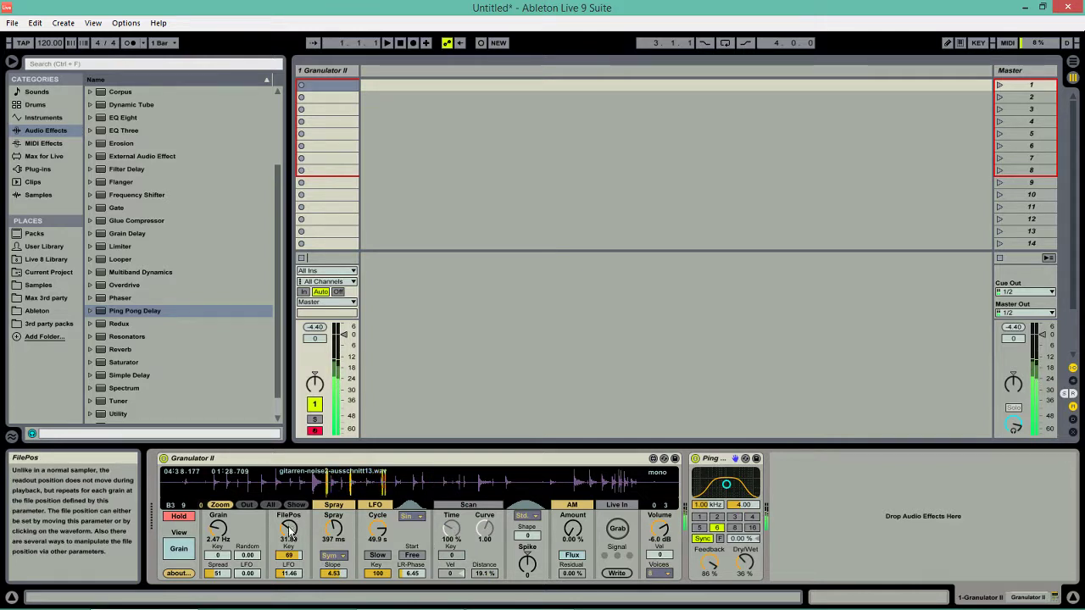
Set the FilePos Key to 5, the grain rate to 0.38 Hz and the file position to 27.17, auditioning with a brief Scan.
{"action": "left_click_drag", "start_coordinate": [289, 556], "coordinate": [289, 571]}
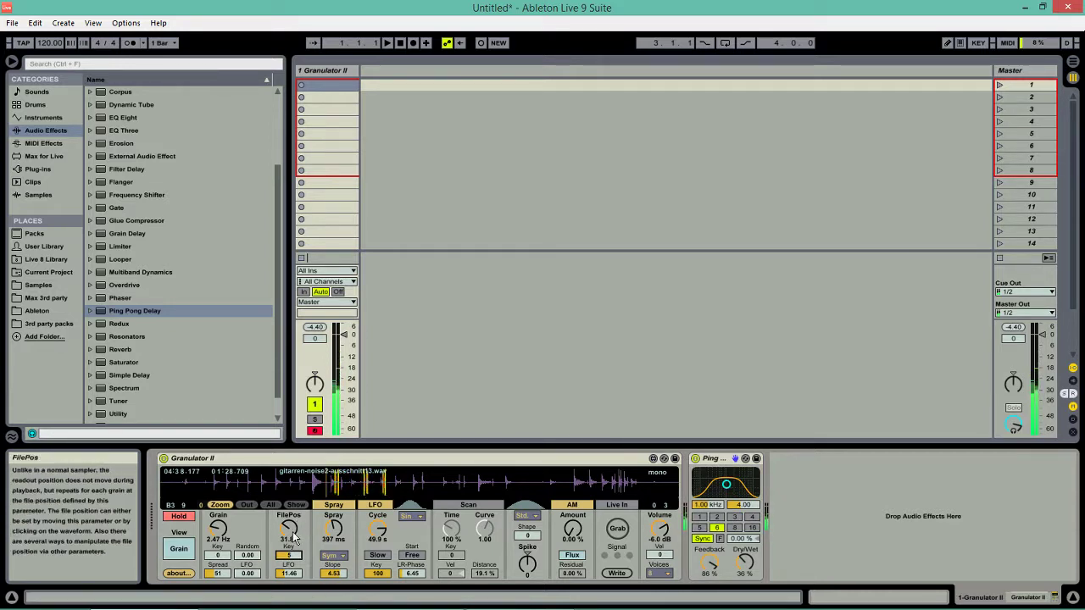
{"action": "left_click_drag", "start_coordinate": [218, 527], "coordinate": [218, 535]}
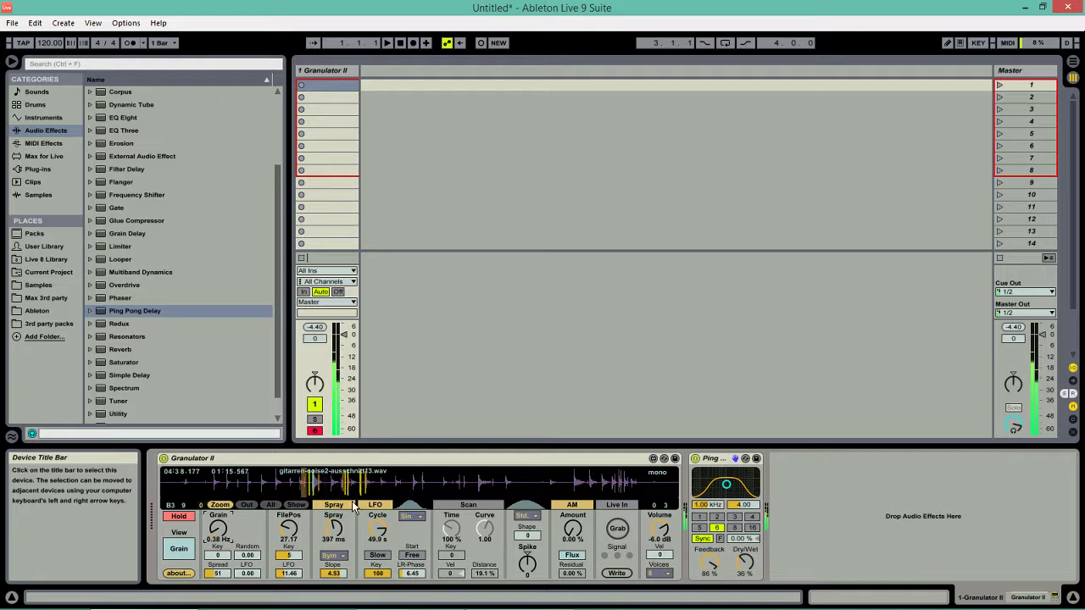
{"action": "left_click", "coordinate": [479, 503]}
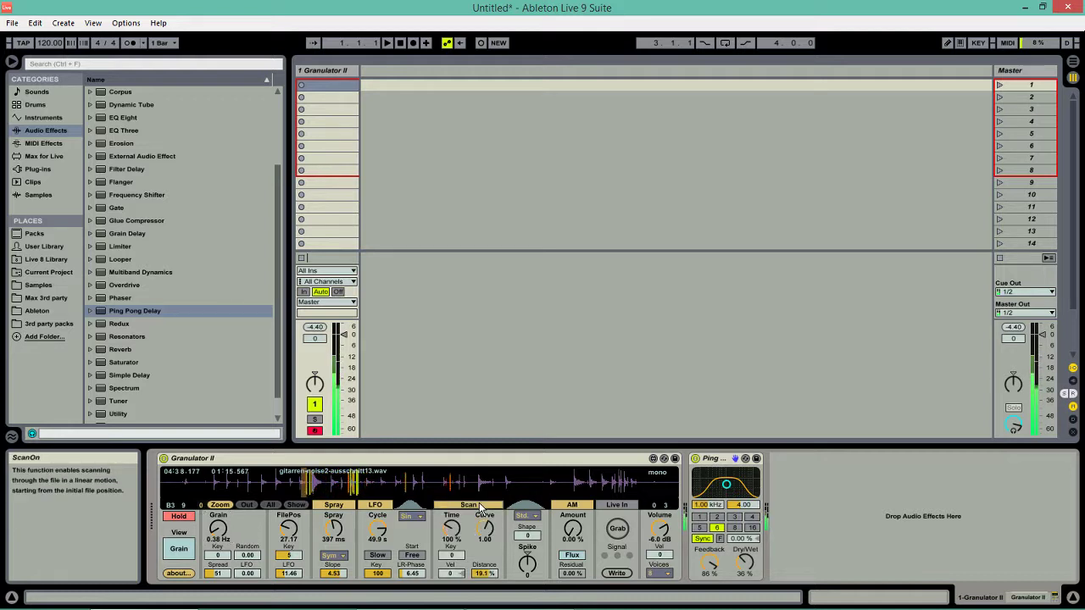
{"action": "left_click", "coordinate": [479, 504]}
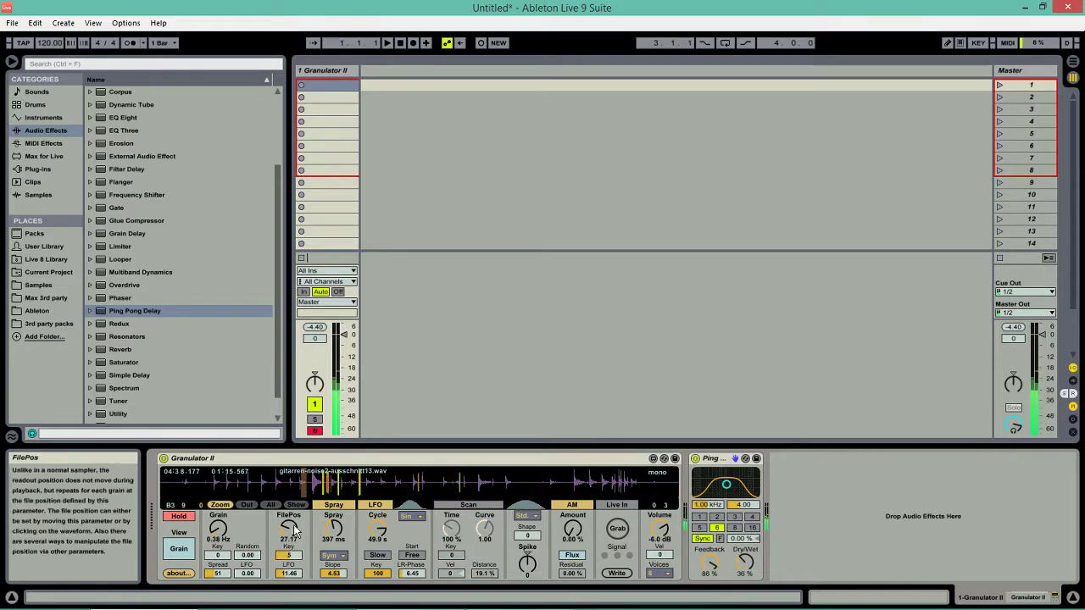
Move the file position to 19.29 and set the pitch to -12 st in the Filter view.
{"action": "left_click", "coordinate": [292, 530]}
{"action": "left_click_drag", "start_coordinate": [290, 531], "coordinate": [291, 542]}
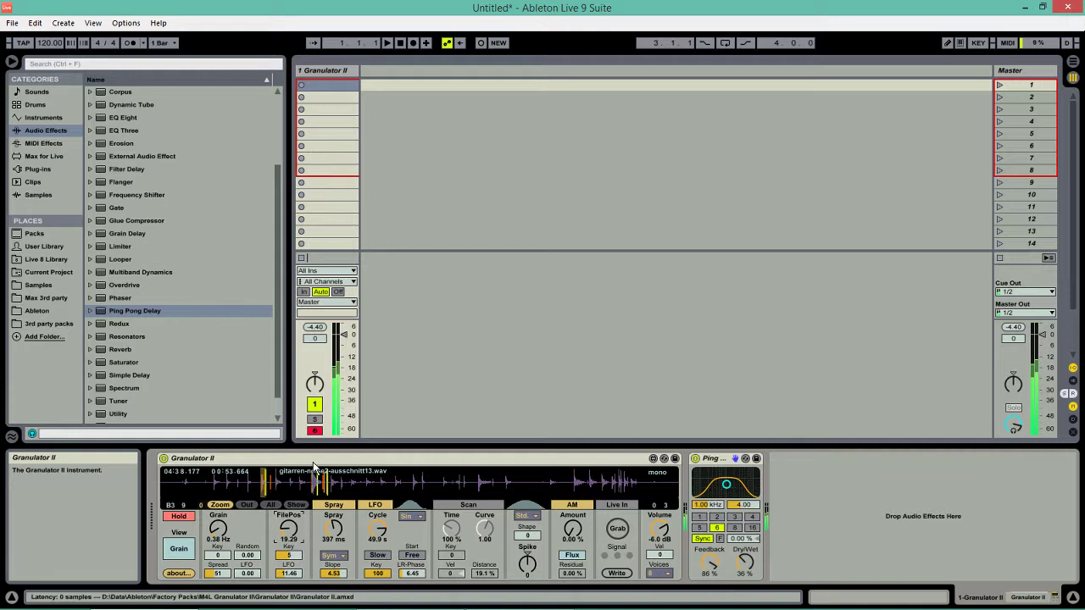
{"action": "left_click", "coordinate": [178, 548]}
{"action": "left_click", "coordinate": [291, 515]}
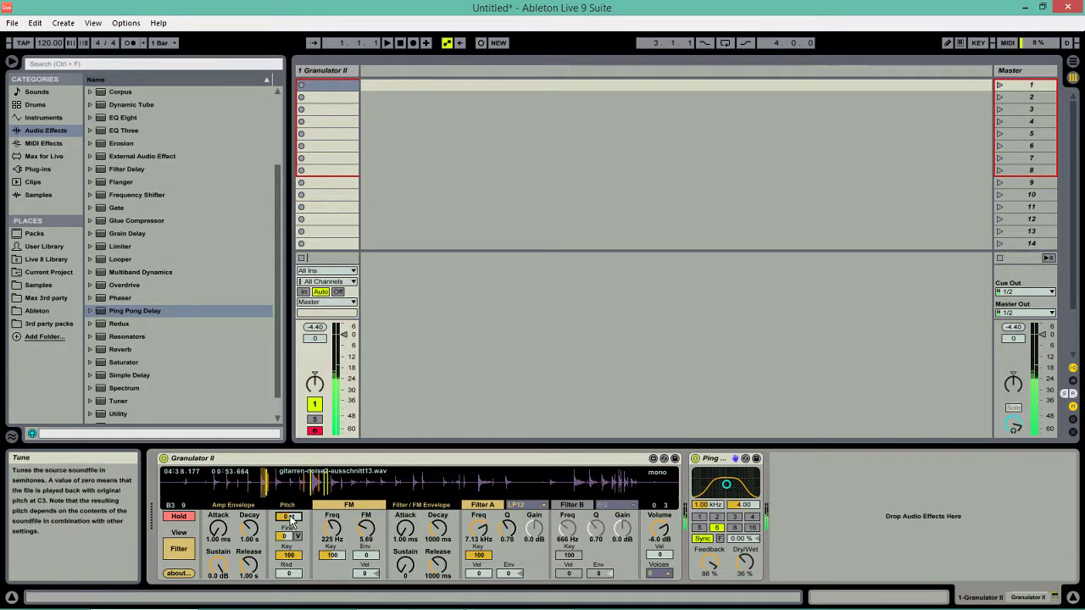
{"action": "type", "text": "-12 st"}
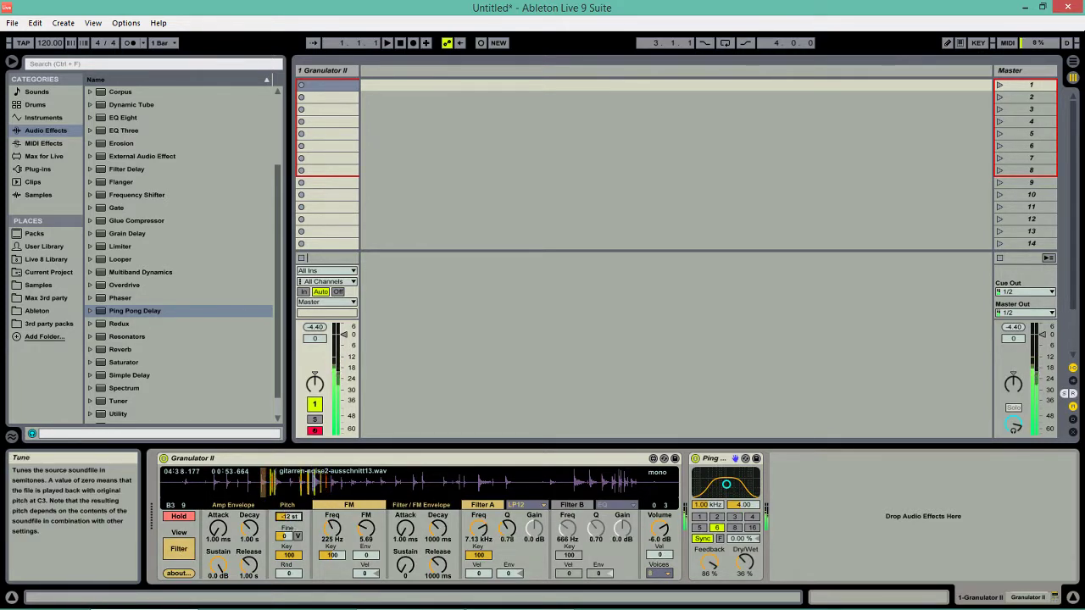
{"action": "type", "text": "2"}
{"action": "key", "text": "Return"}
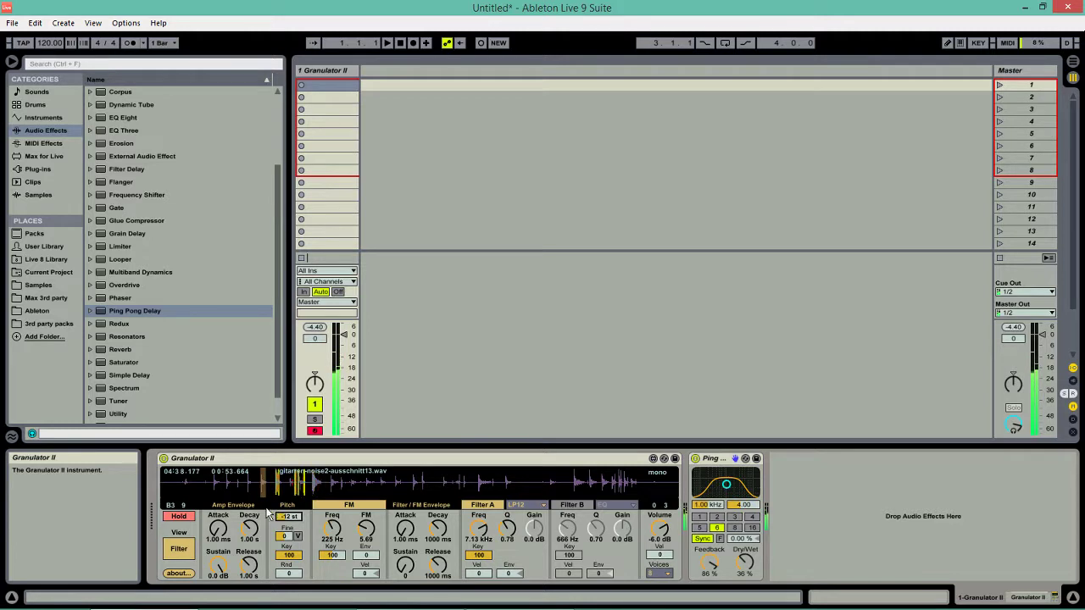
Go back to the Grain view and audition the lowered pitch by engaging Scan for a few seconds.
{"action": "left_click", "coordinate": [179, 549]}
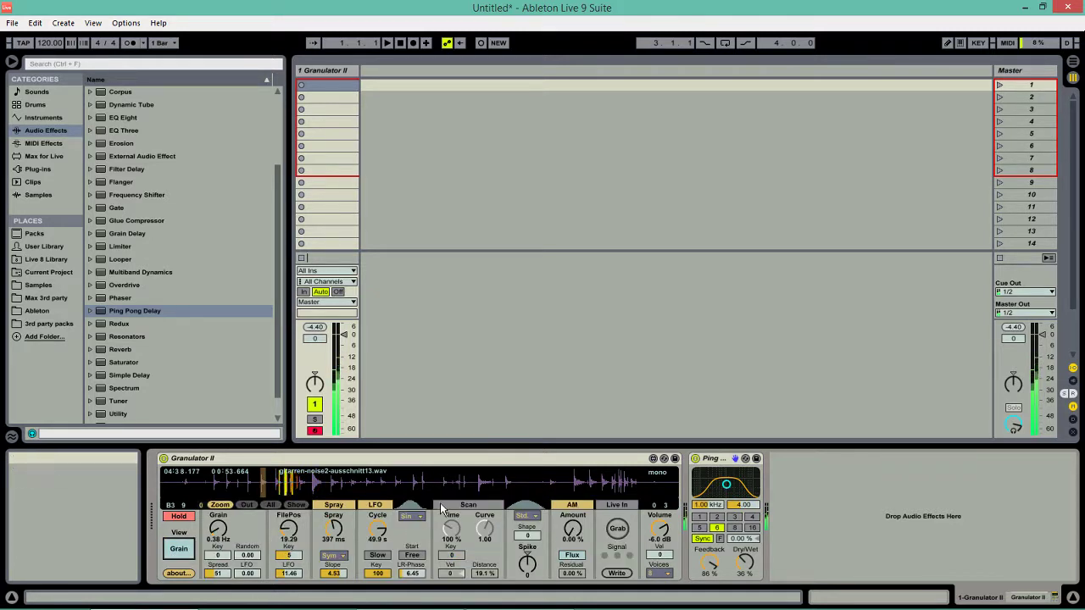
{"action": "left_click", "coordinate": [474, 508]}
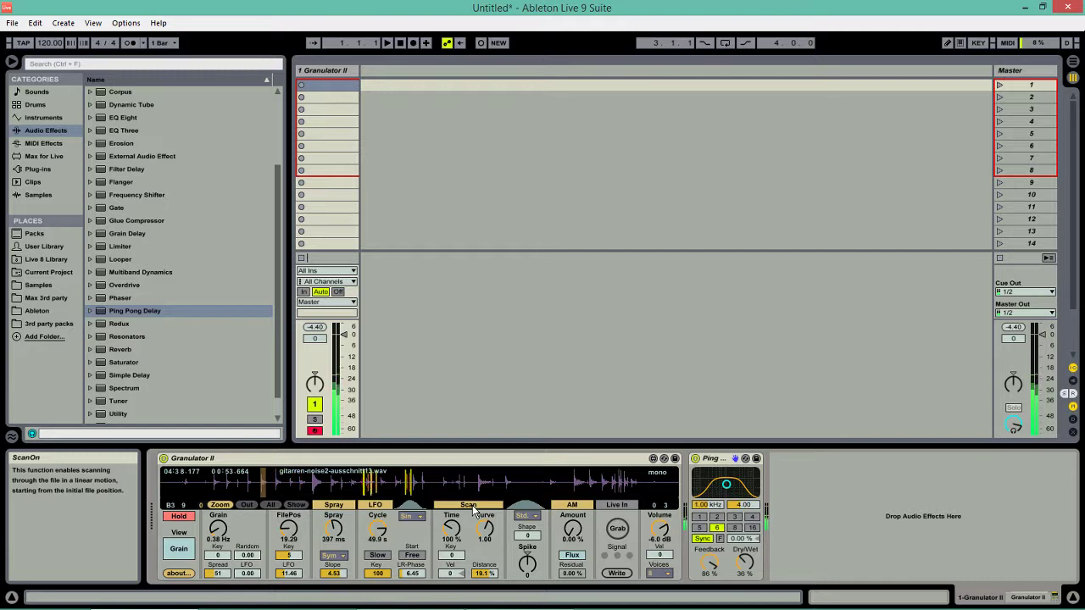
{"action": "left_click", "coordinate": [474, 509]}
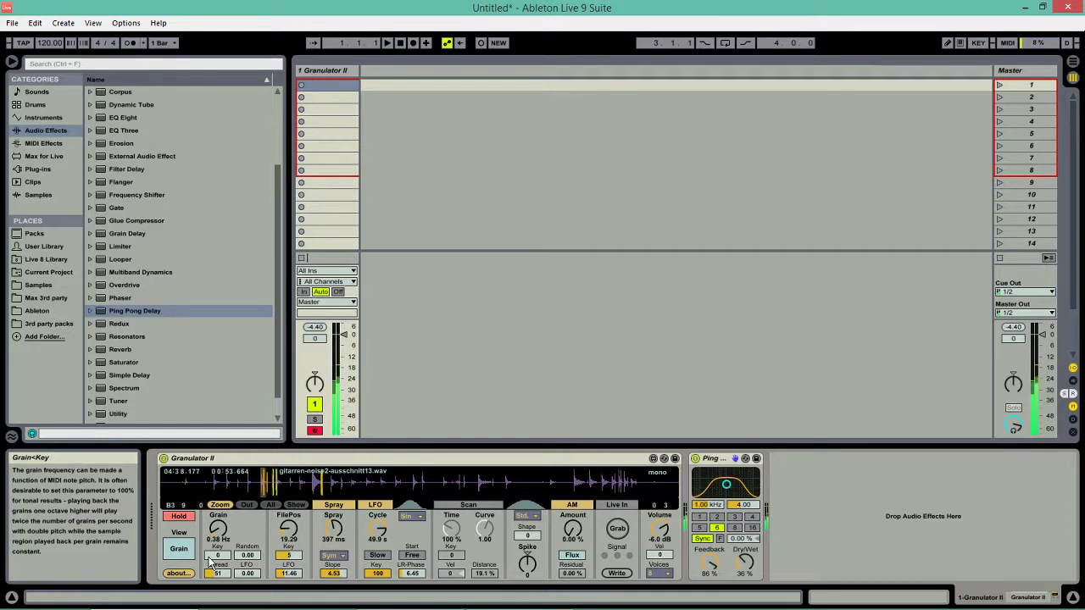
Release Hold to stop the drone and reduce the Ping Pong Delay feedback to 61 %.
{"action": "left_click", "coordinate": [182, 518]}
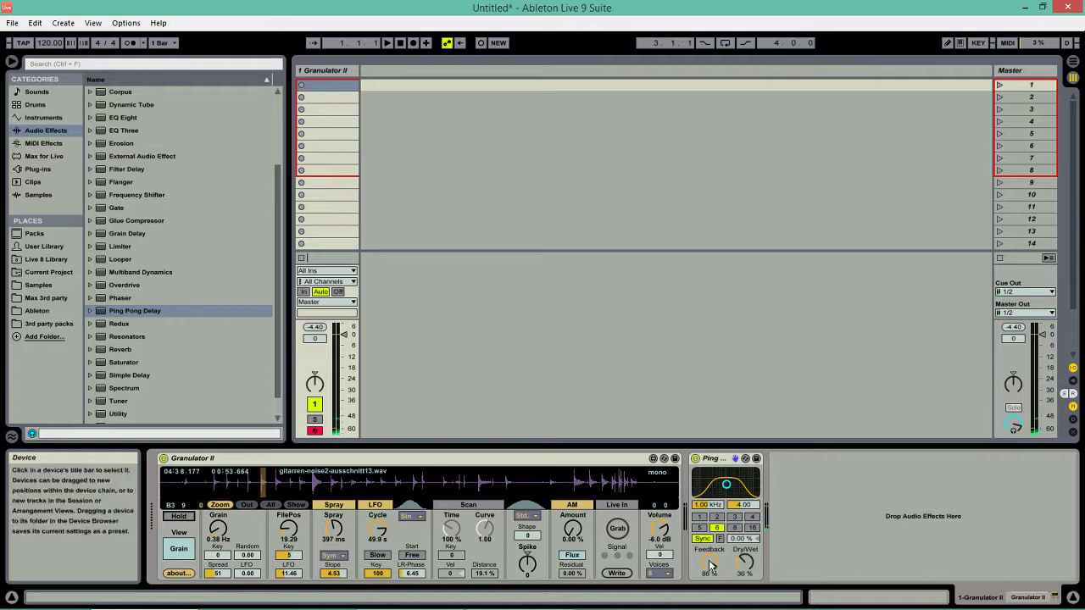
{"action": "left_click_drag", "start_coordinate": [712, 562], "coordinate": [712, 579]}
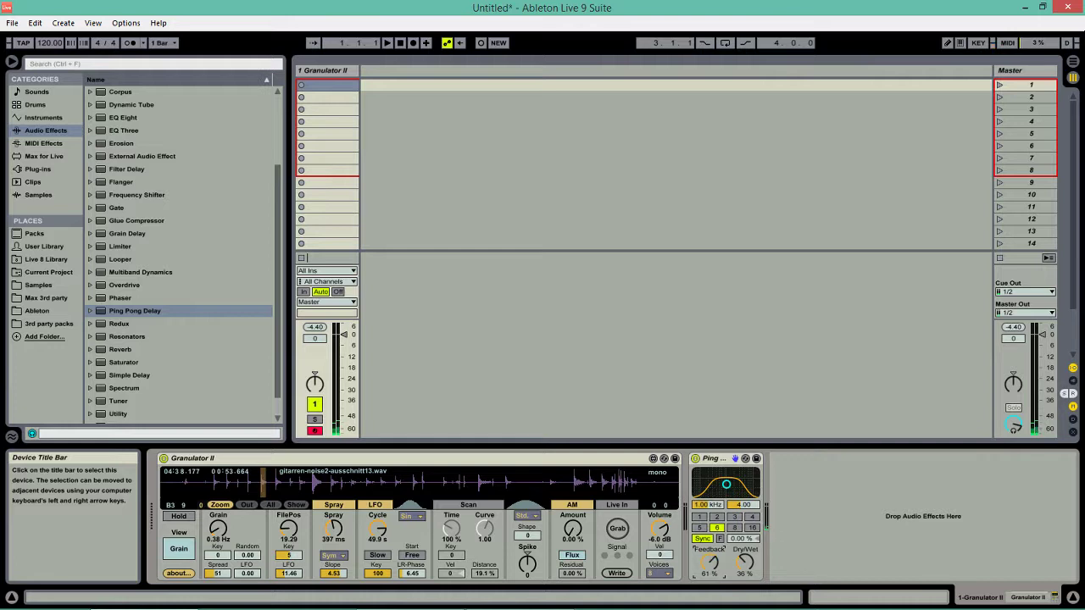